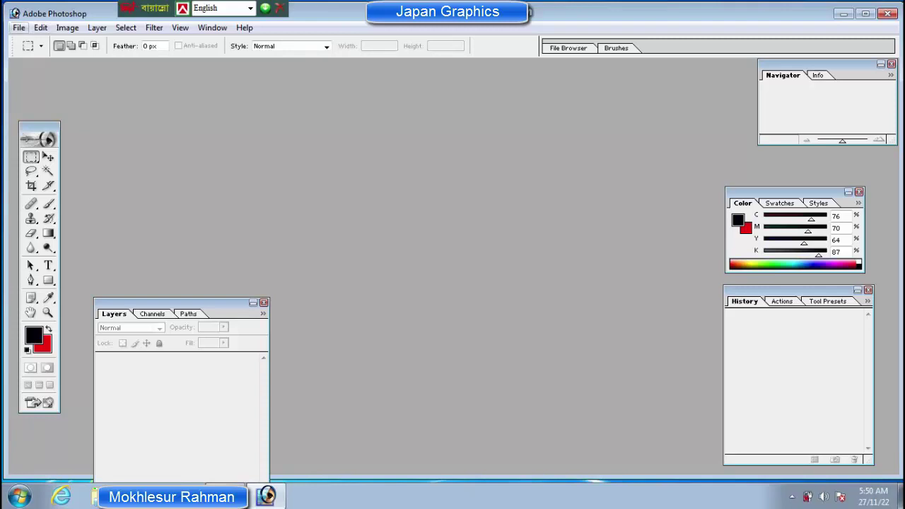
{"action": "left_click", "coordinate": [20, 28]}
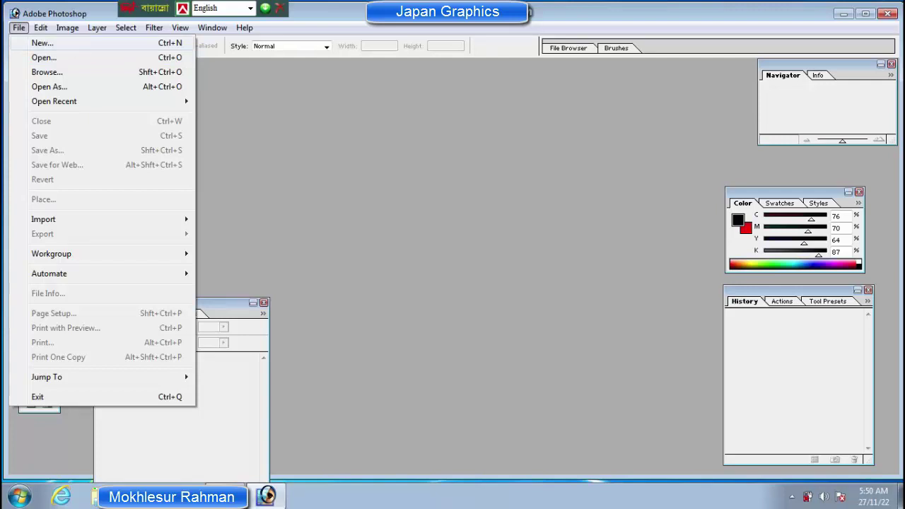
{"action": "left_click", "coordinate": [43, 43]}
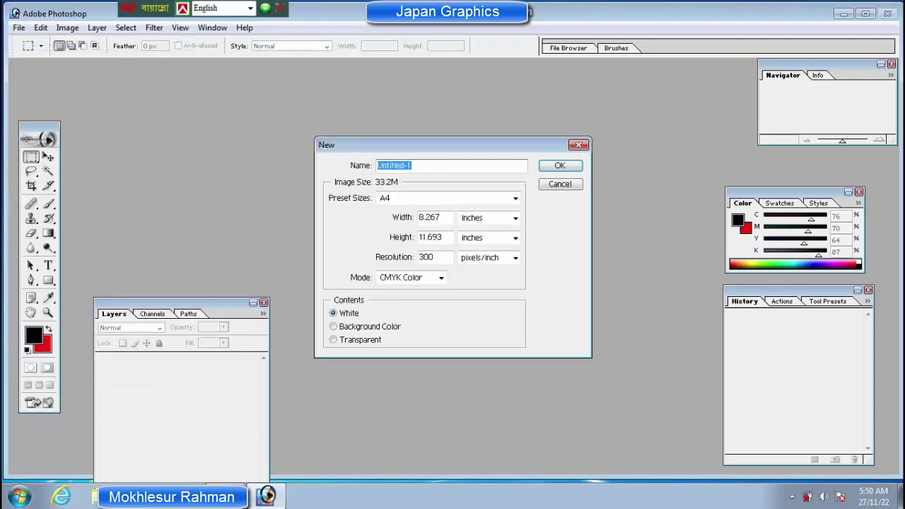
{"action": "key", "text": "Return"}
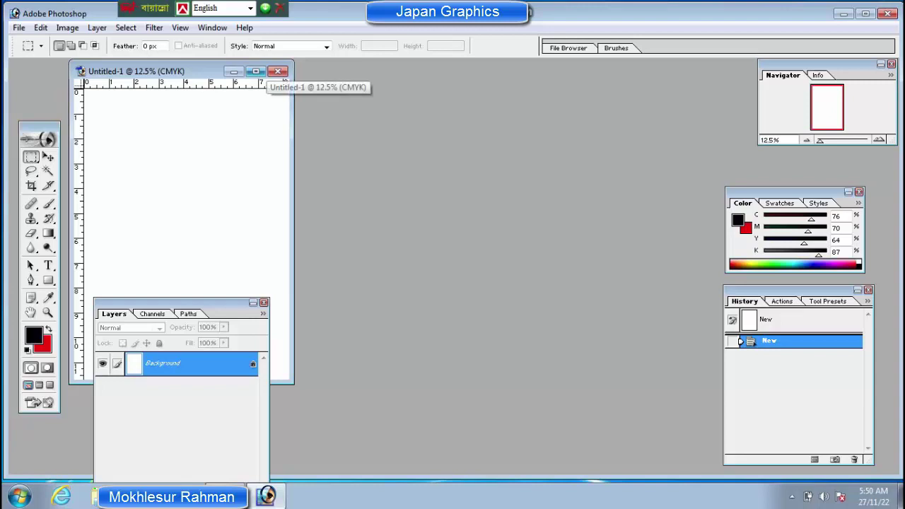
{"action": "left_click", "coordinate": [278, 72]}
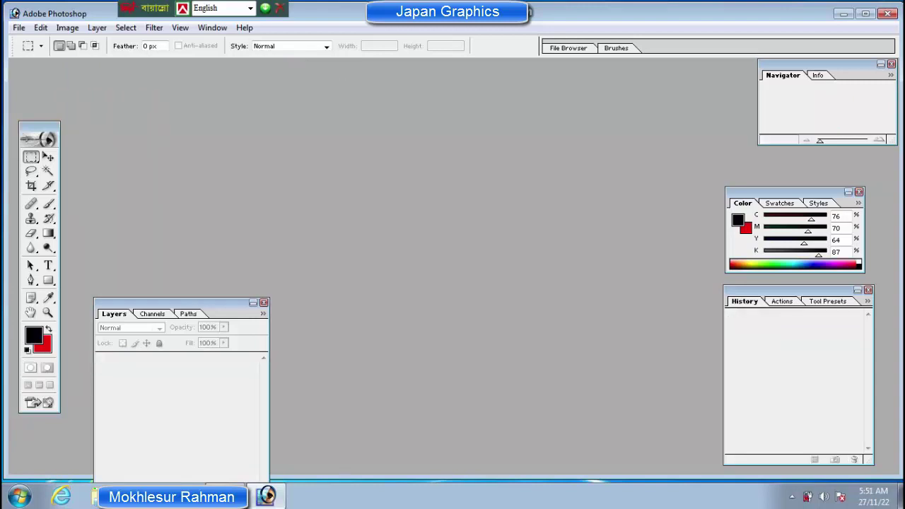
Create a new A4 document, 210 x 297 mm at 300 pixels/inch, in CMYK Color with white contents.
{"action": "key", "text": "ctrl+n"}
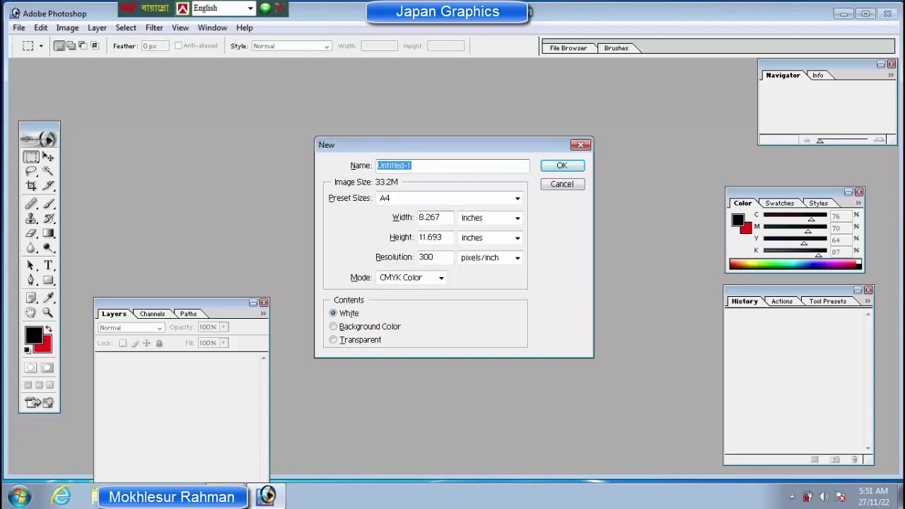
{"action": "left_click", "coordinate": [516, 218]}
{"action": "left_click", "coordinate": [470, 241]}
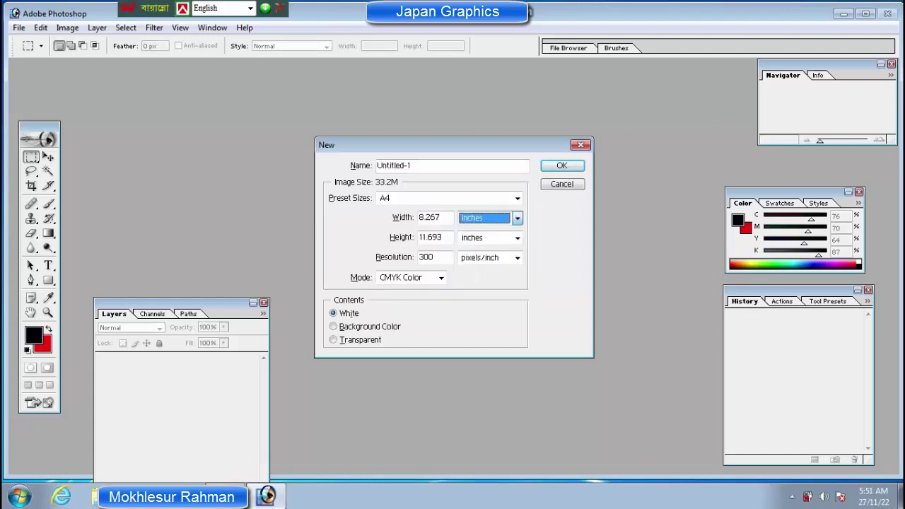
{"action": "left_click", "coordinate": [518, 198]}
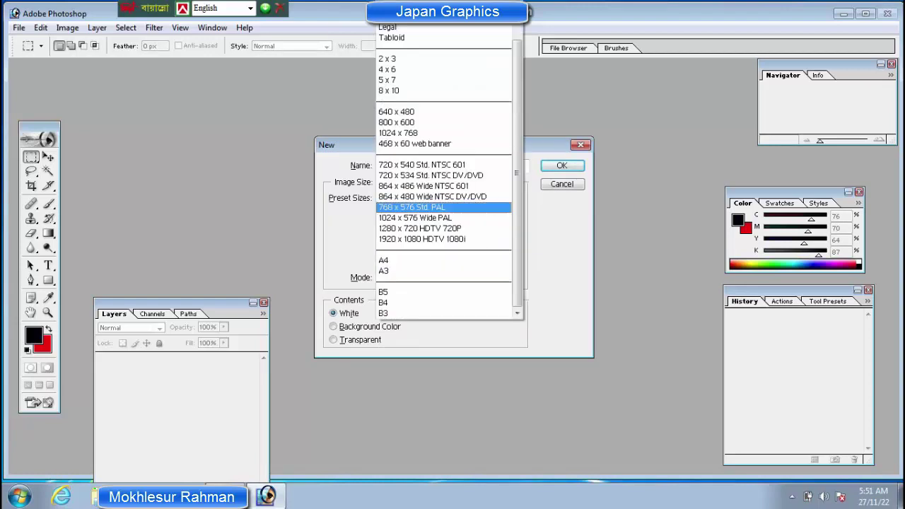
{"action": "left_click", "coordinate": [396, 261]}
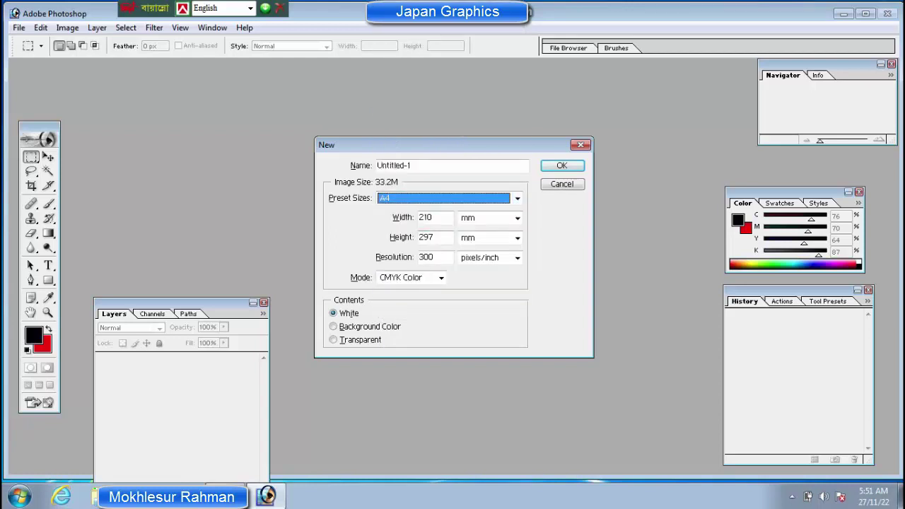
{"action": "key", "text": "Return"}
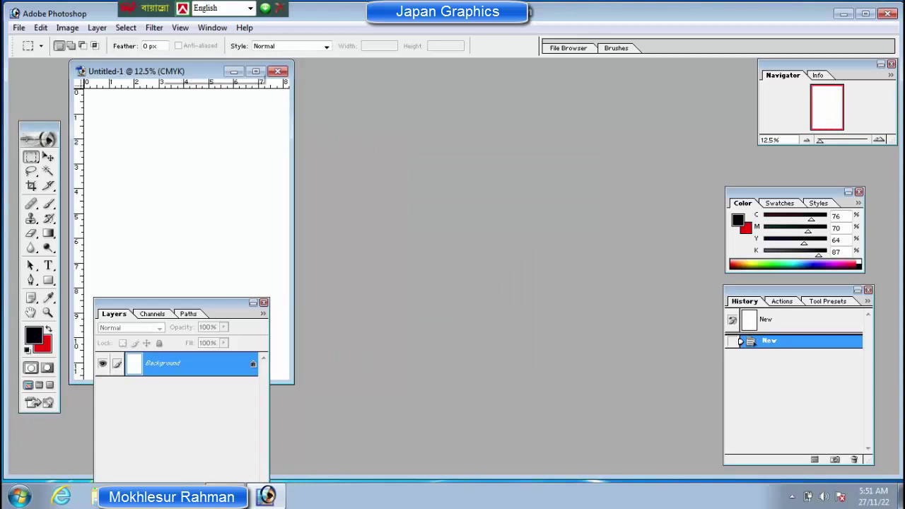
Enlarge the document window to show empty space around the whole page and position it between the palettes.
{"action": "left_click_drag", "start_coordinate": [158, 70], "coordinate": [352, 87]}
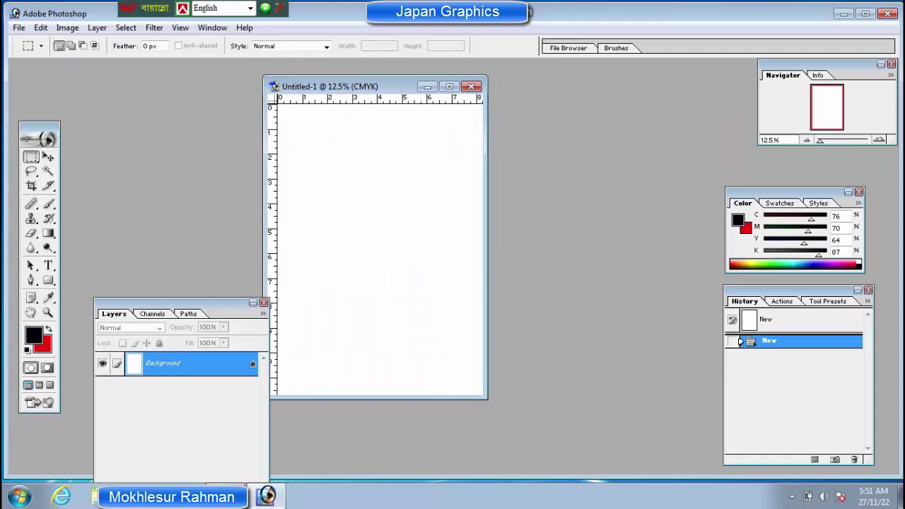
{"action": "left_click_drag", "start_coordinate": [487, 398], "coordinate": [645, 472]}
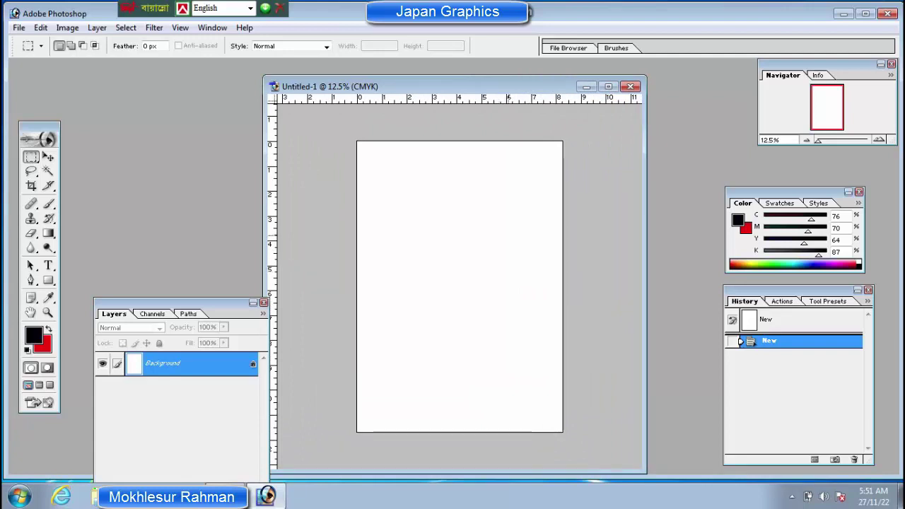
{"action": "left_click_drag", "start_coordinate": [532, 87], "coordinate": [461, 84]}
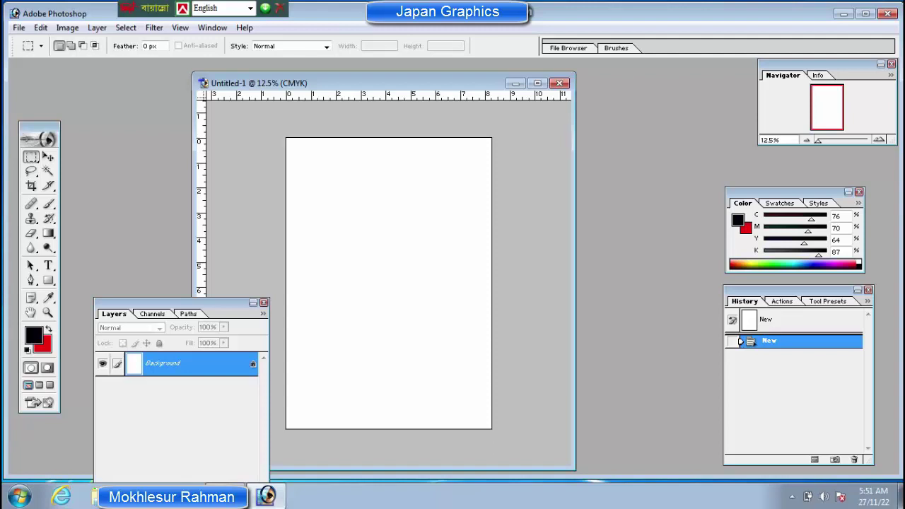
Show the Character palette and place it over the document window's upper corner, clear of the Navigator and Color palettes.
{"action": "key", "text": "alt+w"}
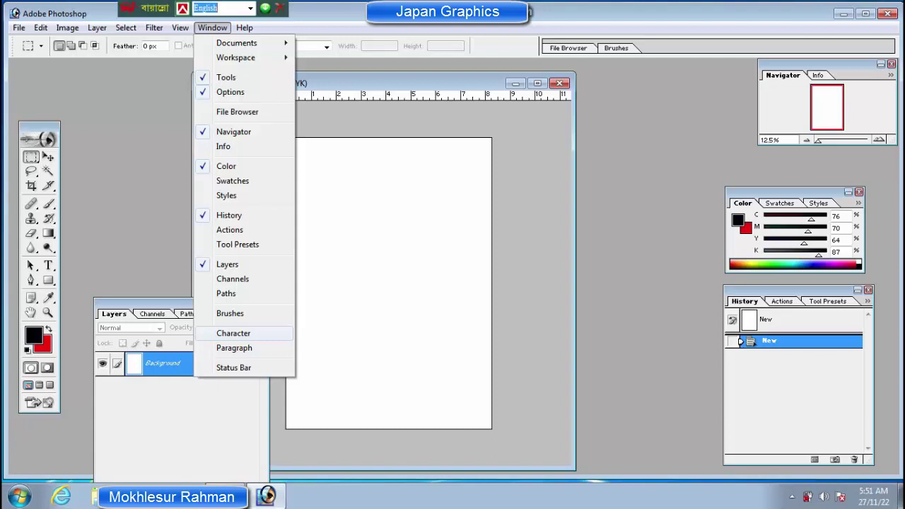
{"action": "key", "text": "Return"}
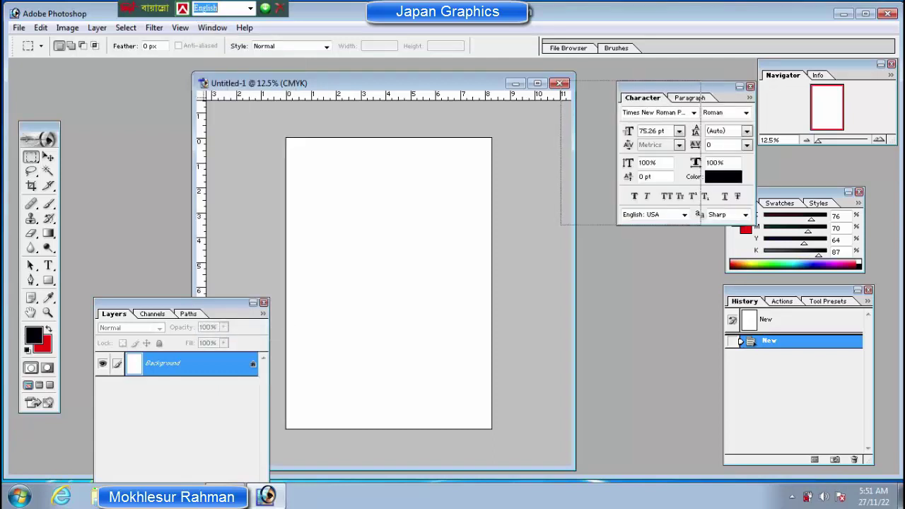
{"action": "left_click_drag", "start_coordinate": [671, 86], "coordinate": [615, 85]}
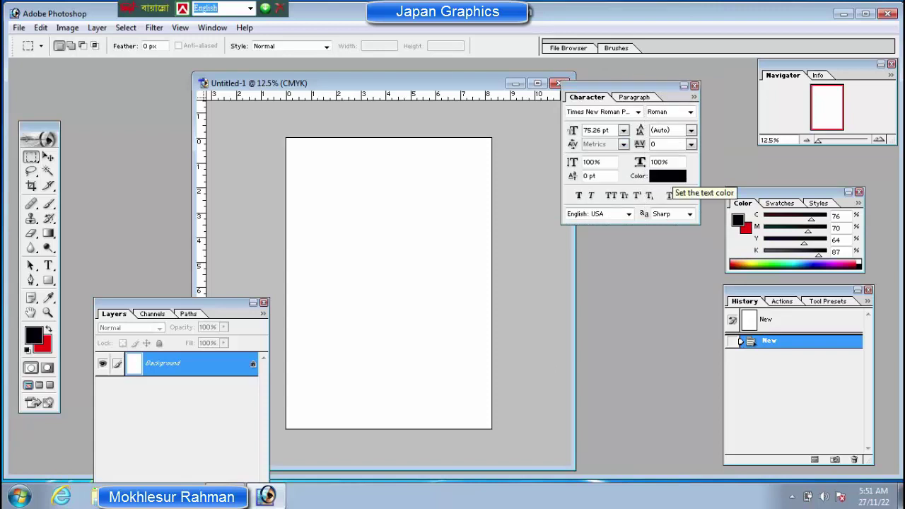
Set the text colour to bright blue 1414EE.
{"action": "left_click", "coordinate": [667, 176]}
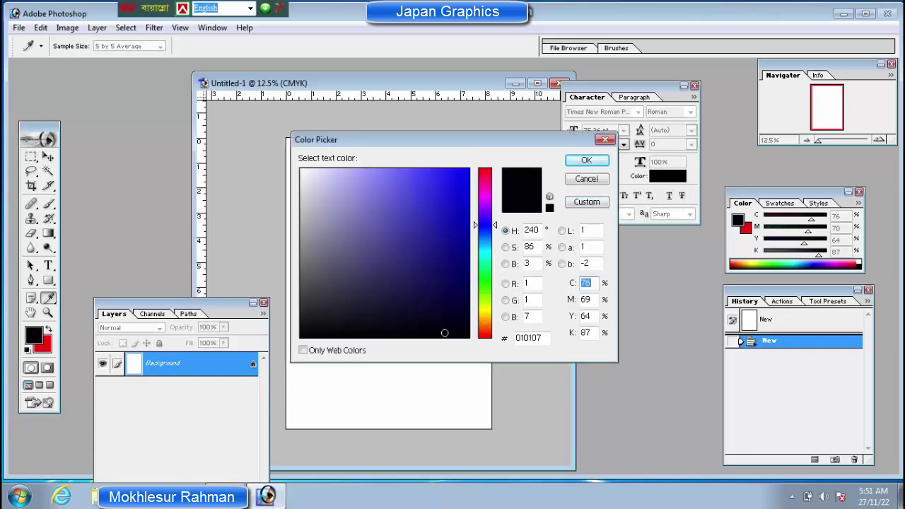
{"action": "left_click", "coordinate": [455, 179]}
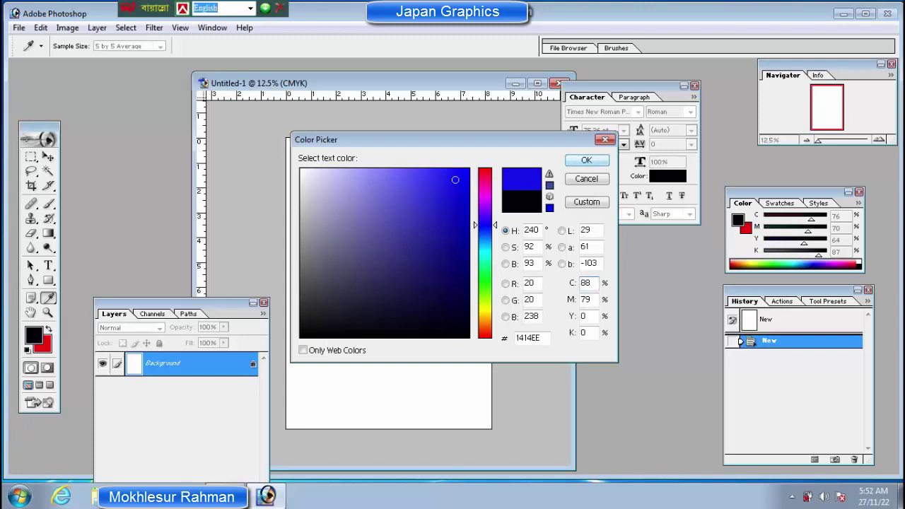
{"action": "left_click", "coordinate": [586, 161]}
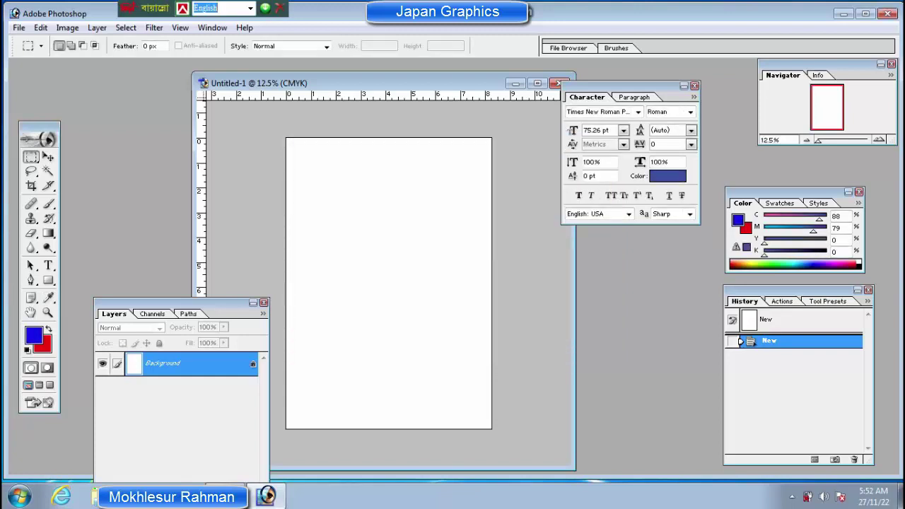
Set the foreground colour to dark navy 010124 and swap it with the background colour.
{"action": "left_click", "coordinate": [34, 335]}
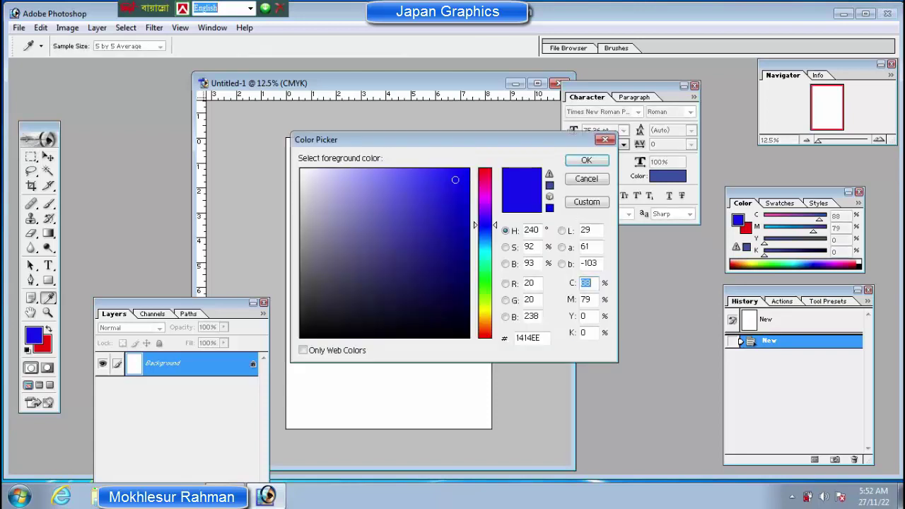
{"action": "left_click", "coordinate": [464, 313]}
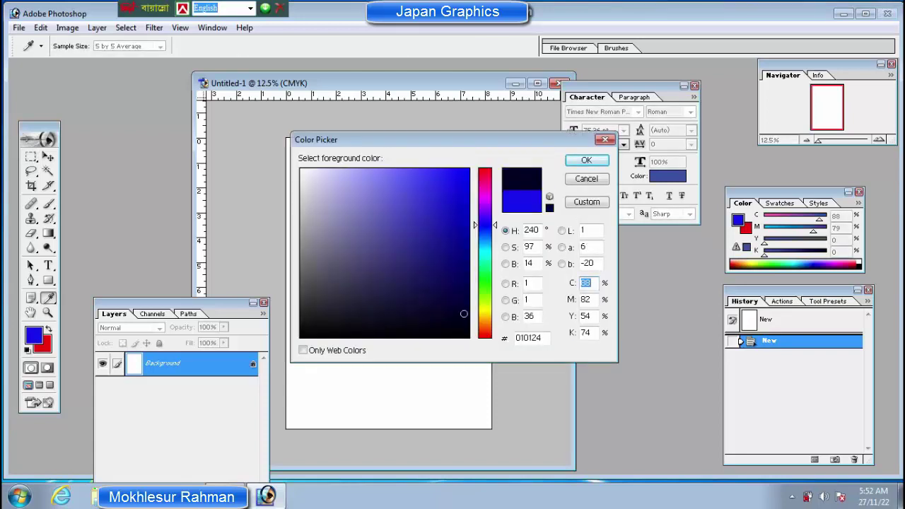
{"action": "left_click", "coordinate": [586, 159]}
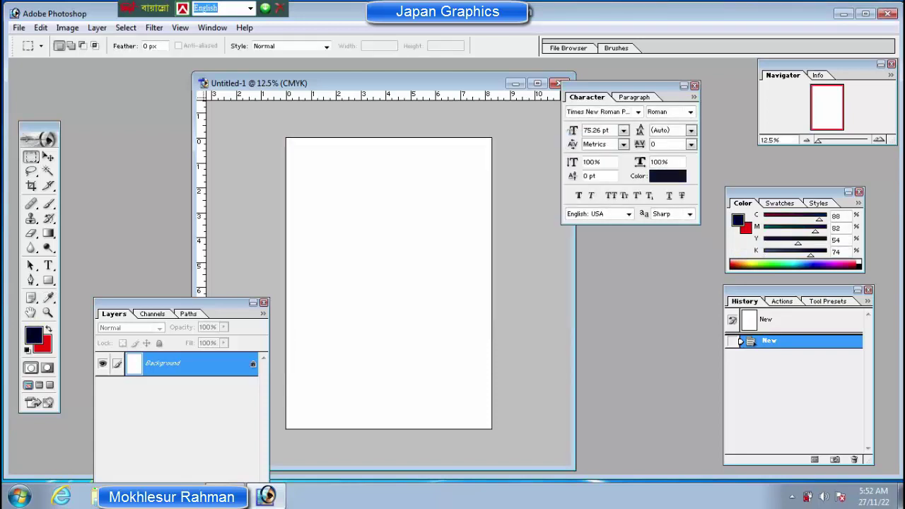
{"action": "key", "text": "x"}
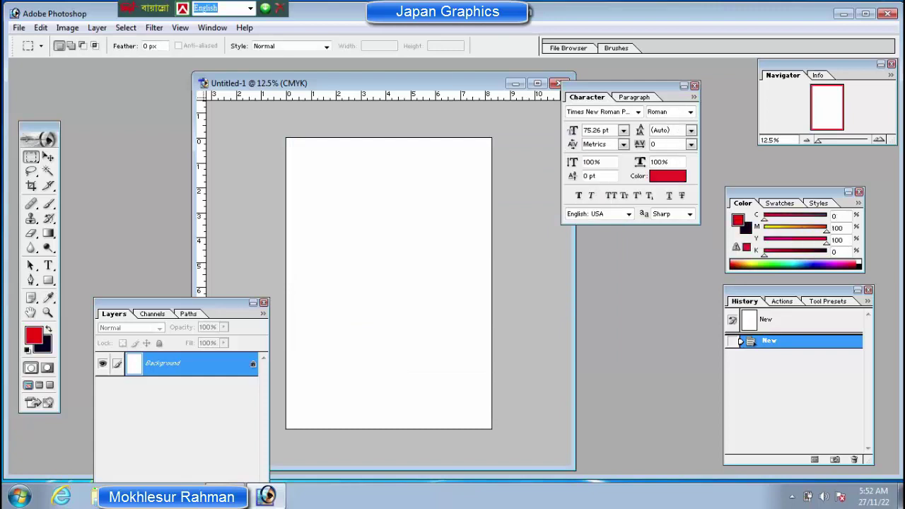
Set the foreground colour to a medium blue of C 80, M 70, Y 0, K 0.
{"action": "left_click", "coordinate": [34, 335]}
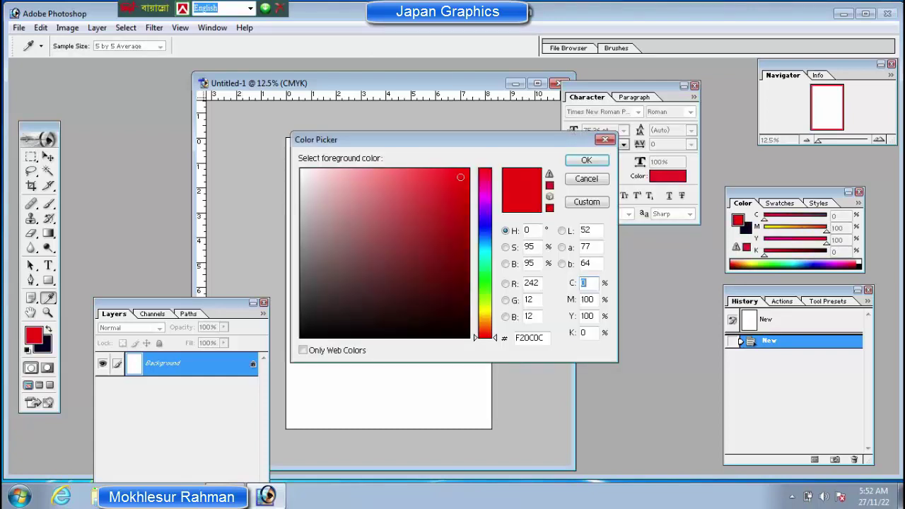
{"action": "left_click", "coordinate": [485, 229]}
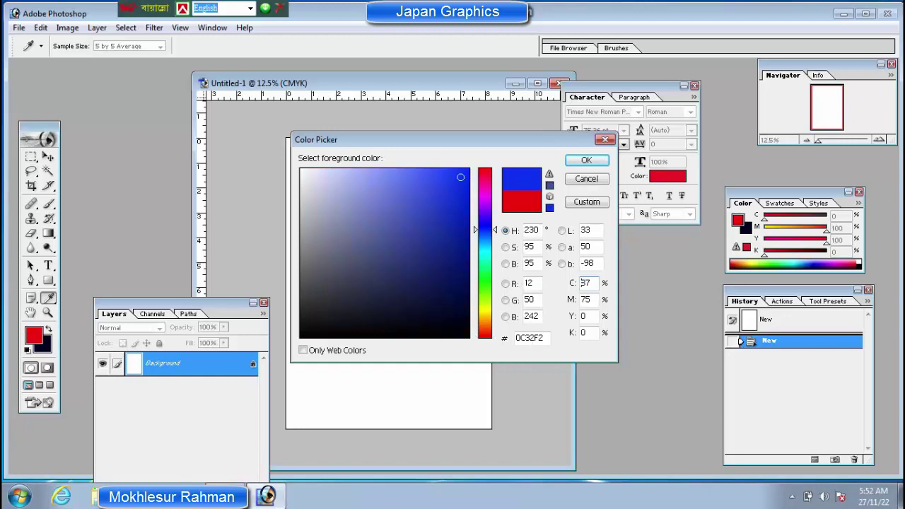
{"action": "left_click", "coordinate": [426, 187]}
{"action": "left_click", "coordinate": [586, 160]}
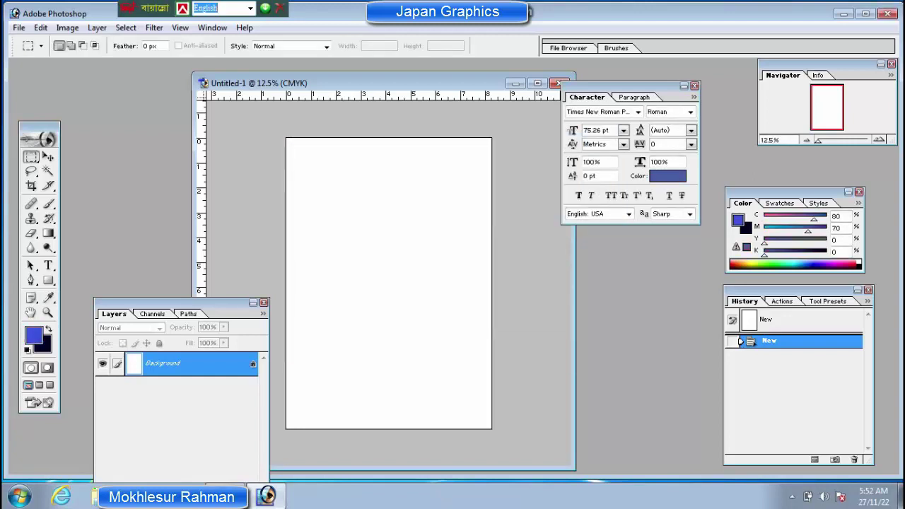
Set the text colour to red DD2815.
{"action": "left_click", "coordinate": [667, 176]}
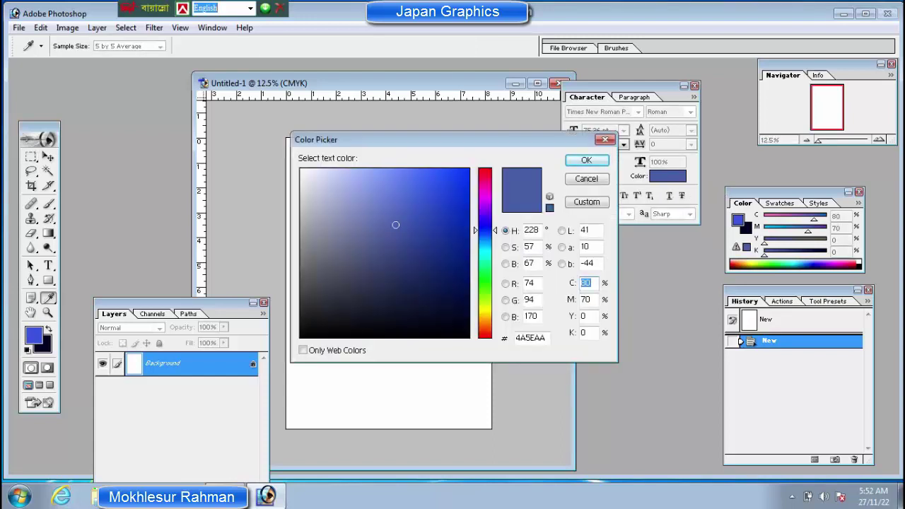
{"action": "left_click", "coordinate": [485, 283]}
{"action": "left_click_drag", "start_coordinate": [485, 282], "coordinate": [485, 336]}
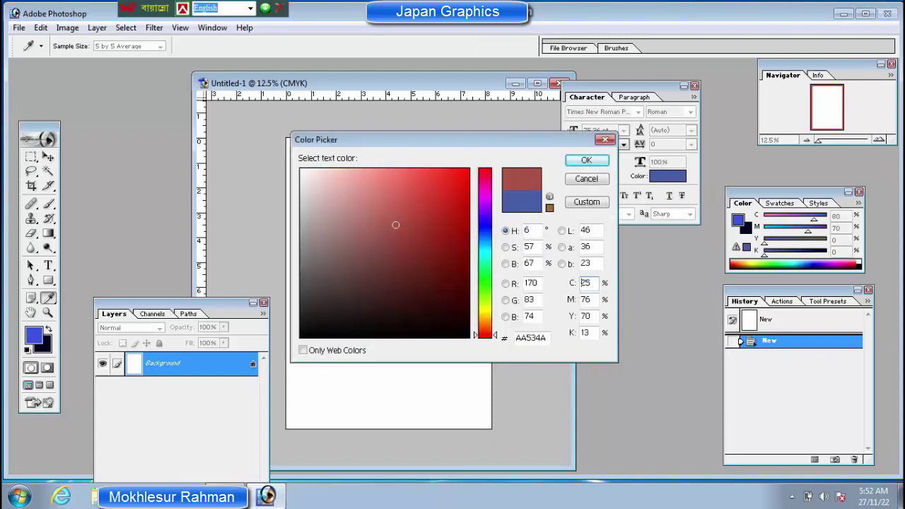
{"action": "left_click", "coordinate": [453, 191]}
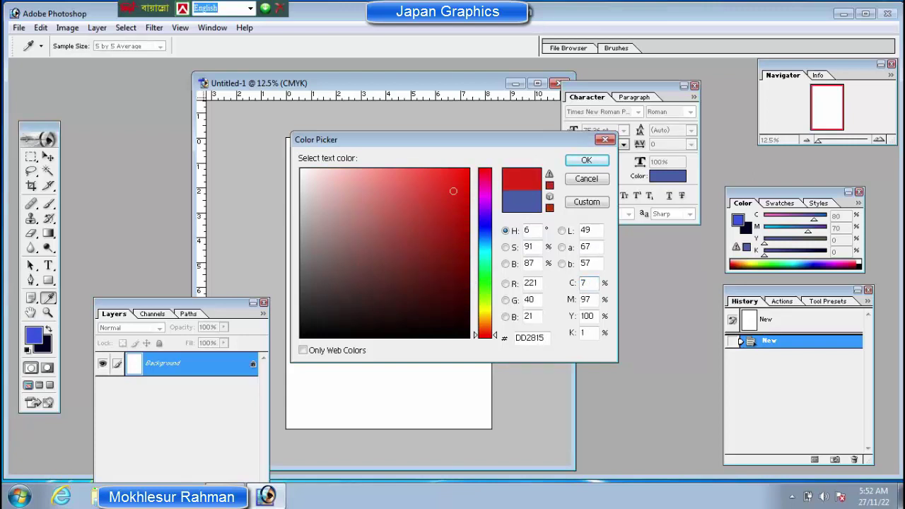
{"action": "left_click", "coordinate": [586, 160]}
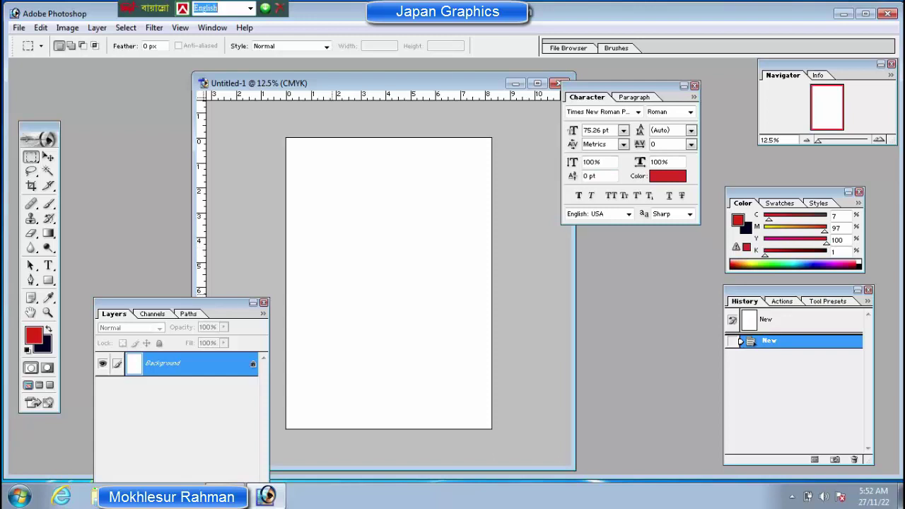
Add the text "World cup" in the upper part of the page and move it slightly down.
{"action": "left_click", "coordinate": [47, 248]}
{"action": "key", "text": "t"}
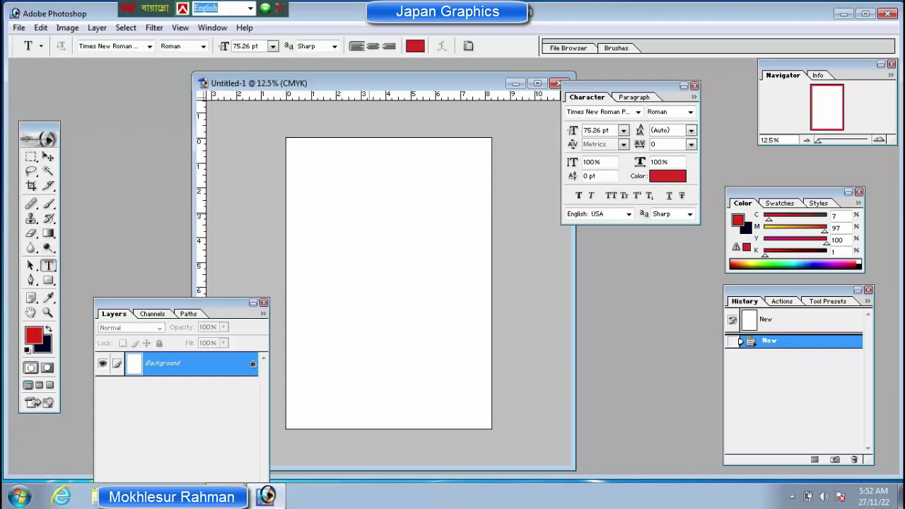
{"action": "left_click", "coordinate": [329, 208]}
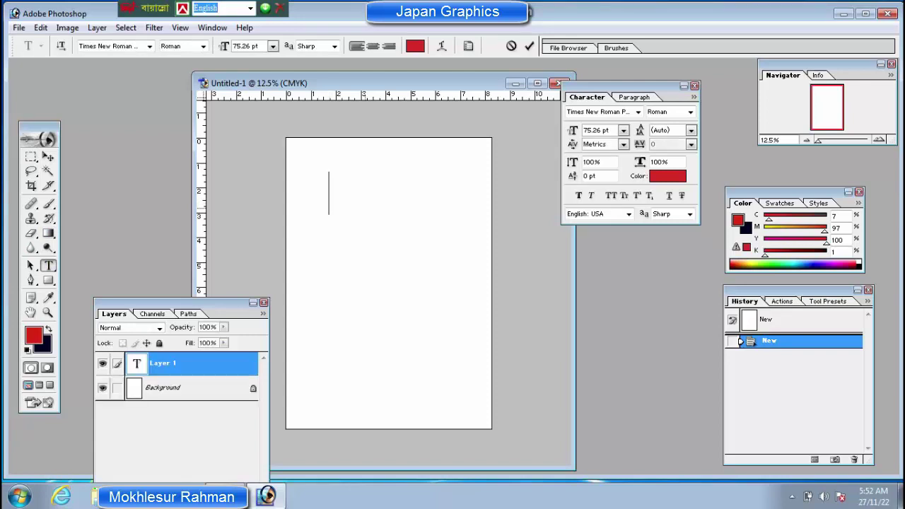
{"action": "type", "text": "W or"}
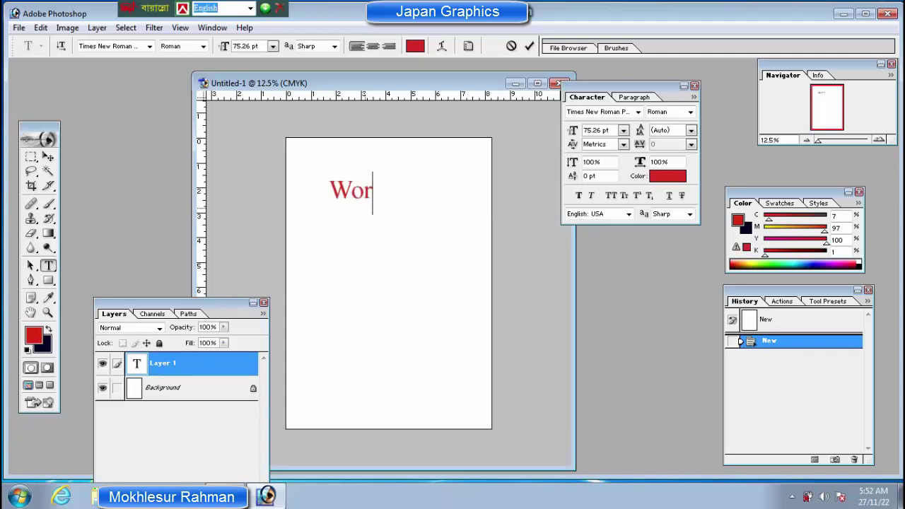
{"action": "type", "text": "ldcu"}
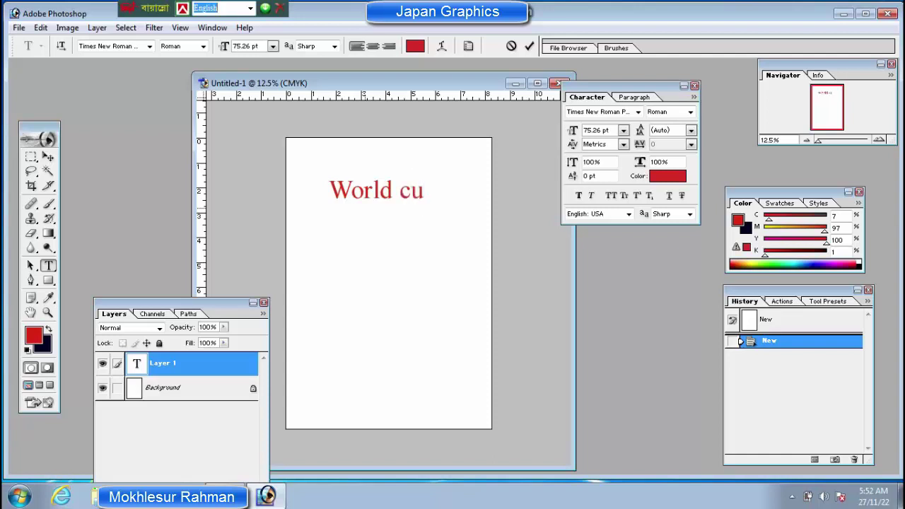
{"action": "type", "text": "p"}
{"action": "left_click", "coordinate": [47, 157]}
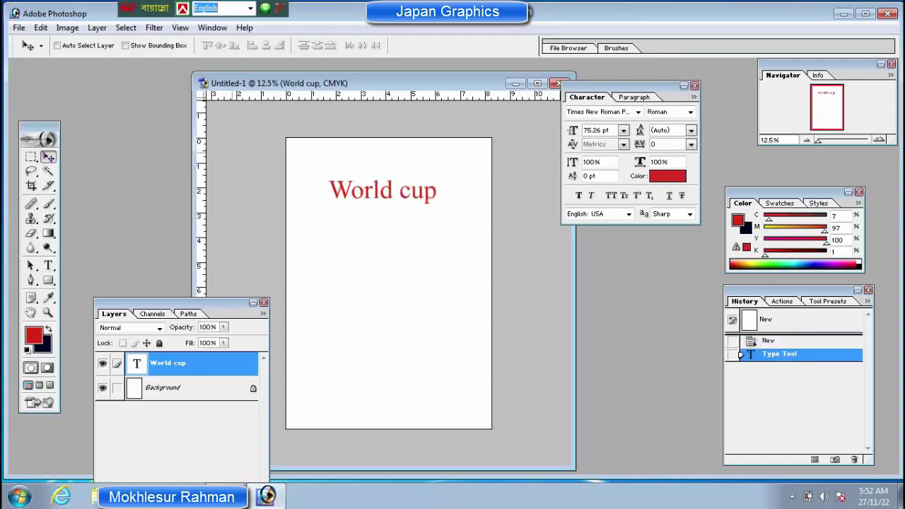
{"action": "mouse_move", "coordinate": [399, 195]}
{"action": "left_mouse_down"}
{"action": "mouse_move", "coordinate": [376, 181]}
{"action": "mouse_move", "coordinate": [399, 203]}
{"action": "left_mouse_up"}
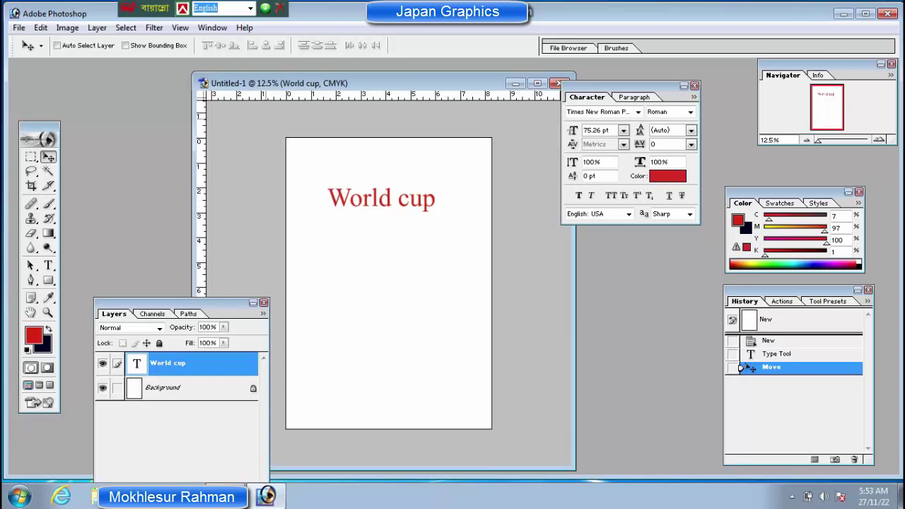
Set the font size of the "World cup" text to 30 pt and move the text to the right on the page.
{"action": "left_click", "coordinate": [48, 312]}
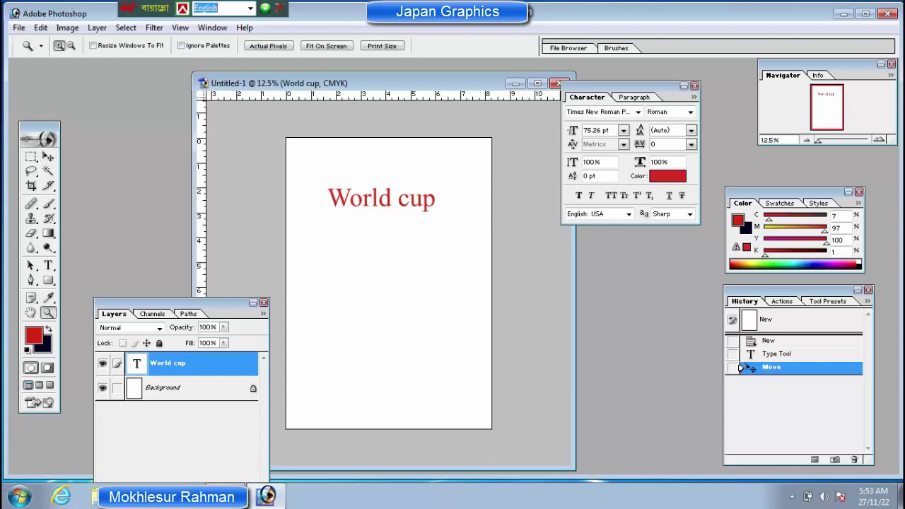
{"action": "left_click", "coordinate": [409, 228]}
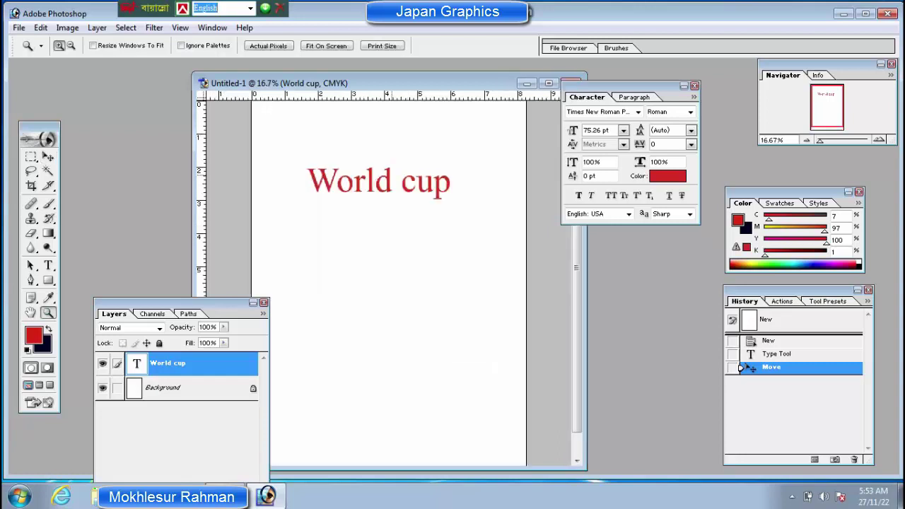
{"action": "left_click", "coordinate": [392, 175]}
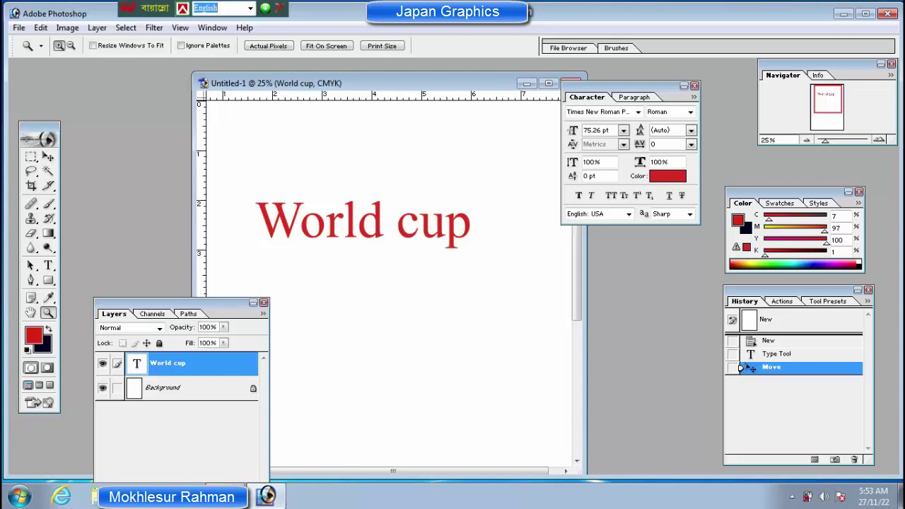
{"action": "left_click", "coordinate": [48, 265]}
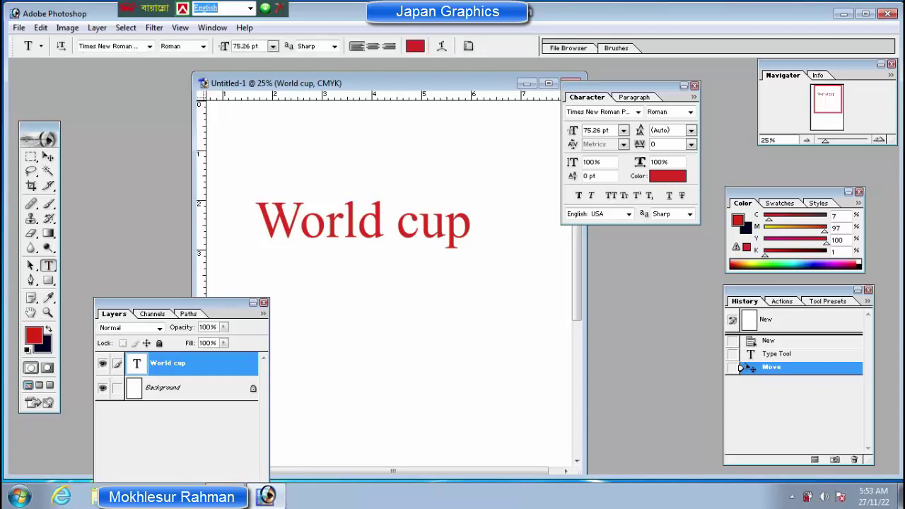
{"action": "left_click", "coordinate": [346, 230]}
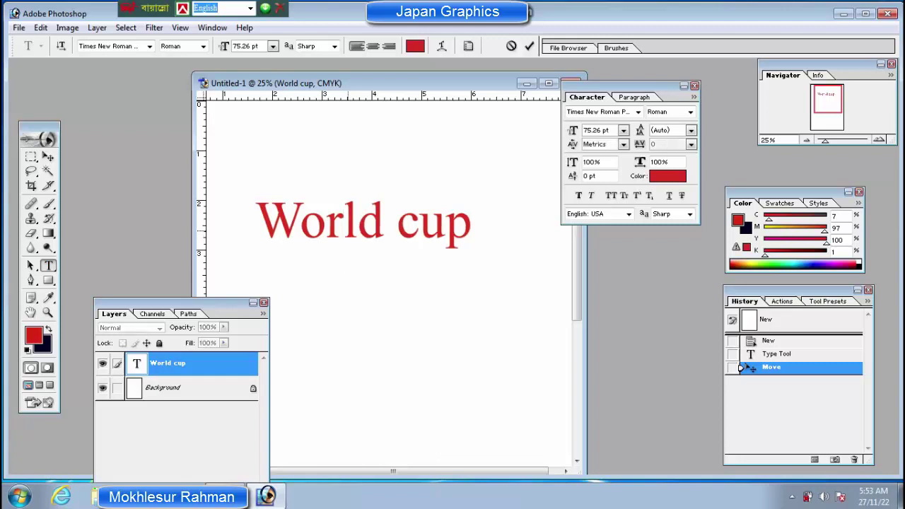
{"action": "key", "text": "ctrl+a"}
{"action": "triple_click", "coordinate": [343, 226]}
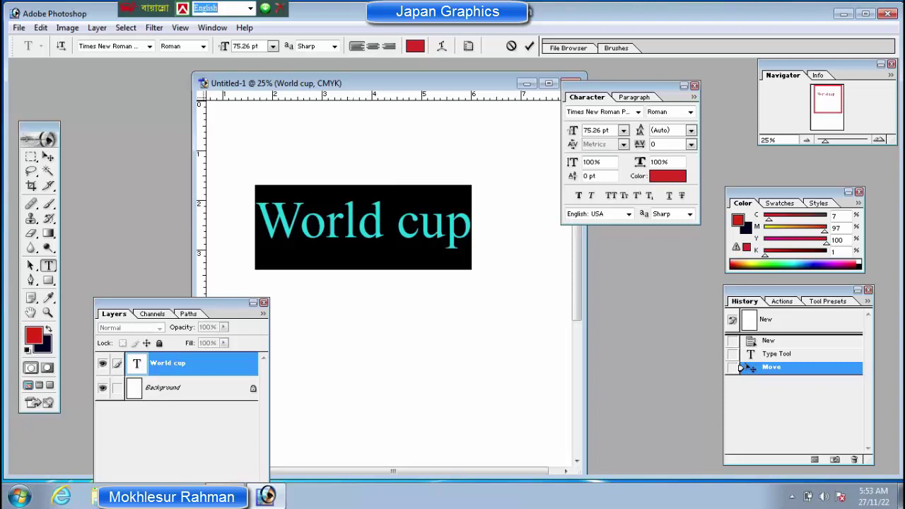
{"action": "left_click", "coordinate": [623, 130]}
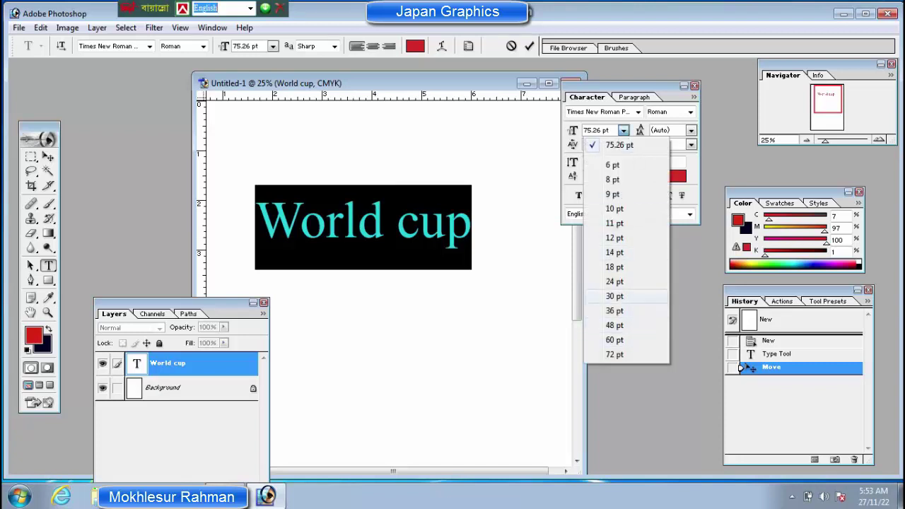
{"action": "left_click", "coordinate": [615, 295]}
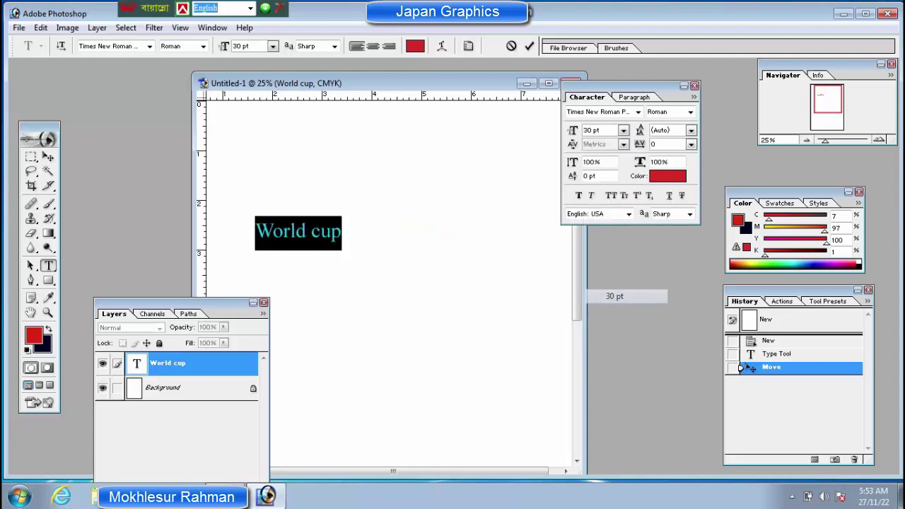
{"action": "left_click", "coordinate": [344, 237]}
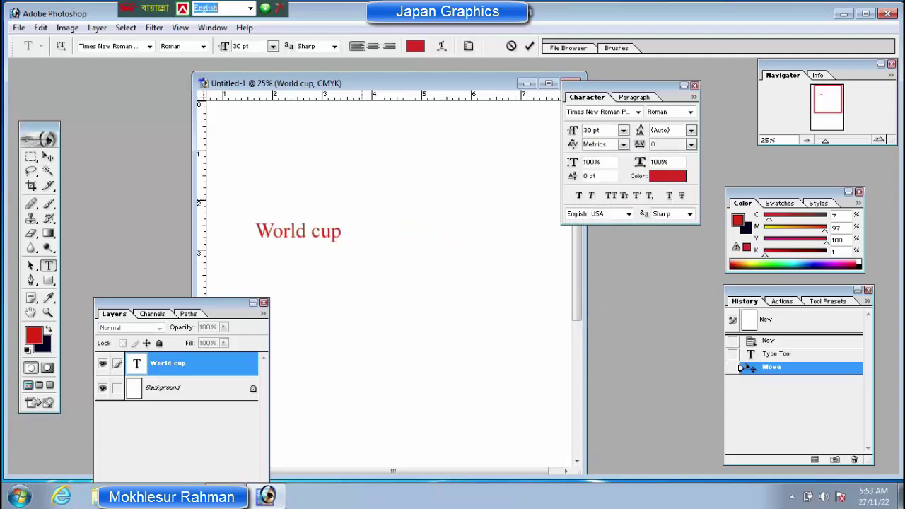
{"action": "left_click", "coordinate": [47, 156]}
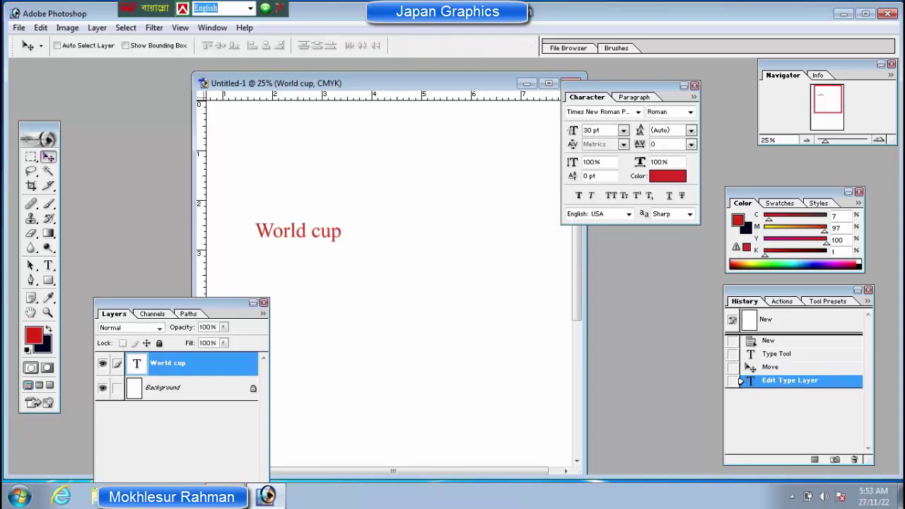
{"action": "left_click_drag", "start_coordinate": [297, 229], "coordinate": [361, 230]}
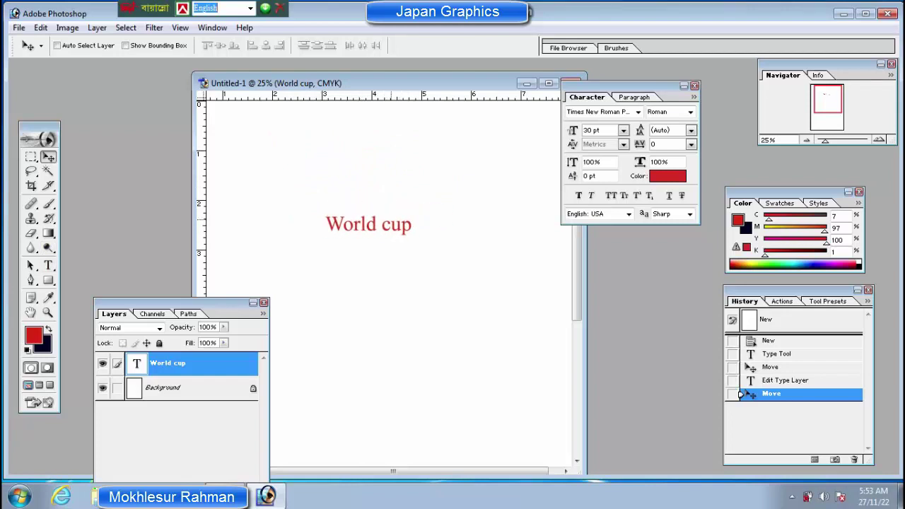
Enlarge the "World cup" text to 60 pt and shift it left on the page.
{"action": "left_click", "coordinate": [623, 131]}
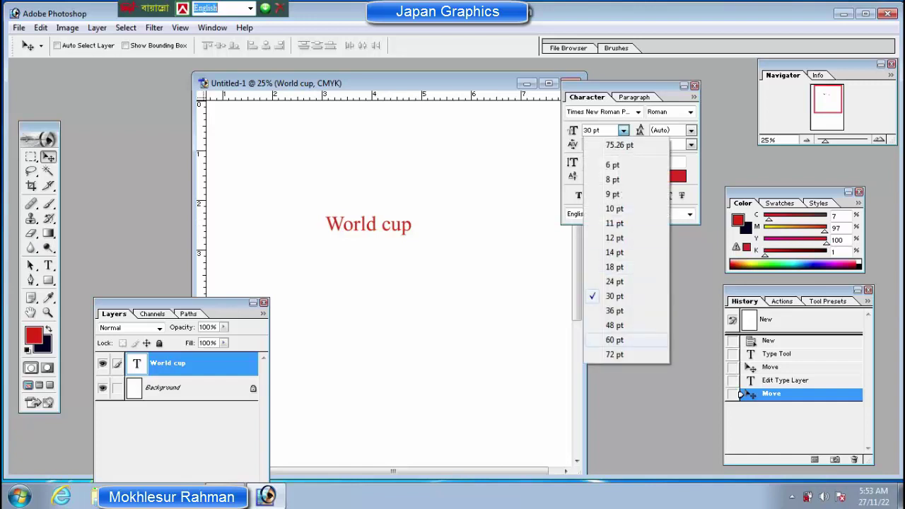
{"action": "left_click", "coordinate": [614, 340]}
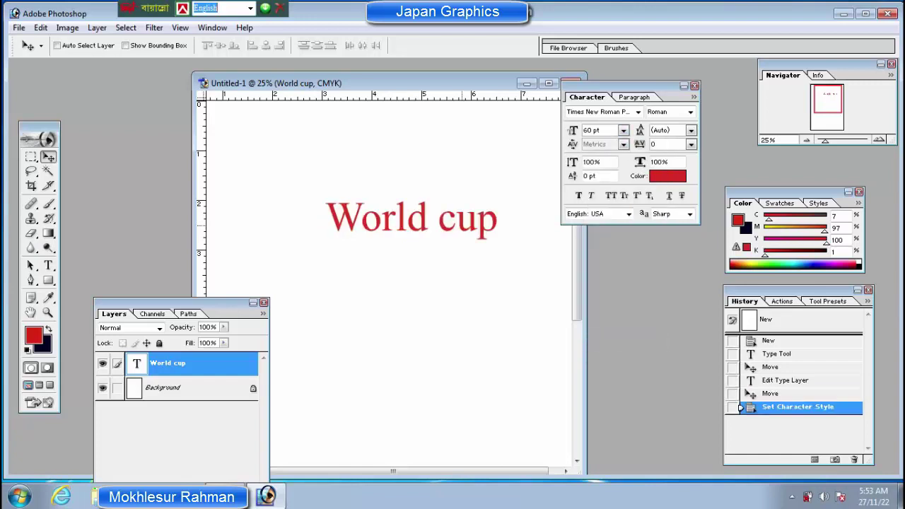
{"action": "left_click_drag", "start_coordinate": [461, 225], "coordinate": [412, 217]}
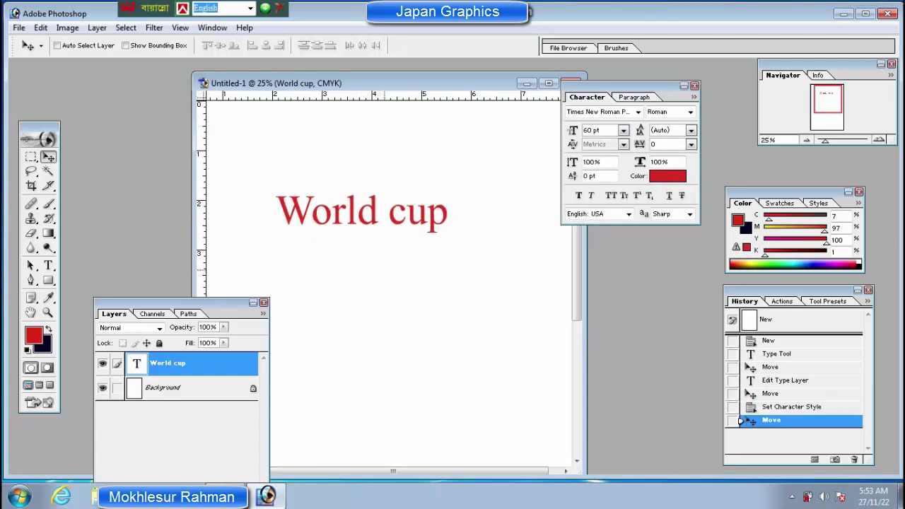
Try font sizes of 12 pt and 24 pt with the Background layer active, and reselect the World cup layer.
{"action": "key", "text": "alt+bracketleft"}
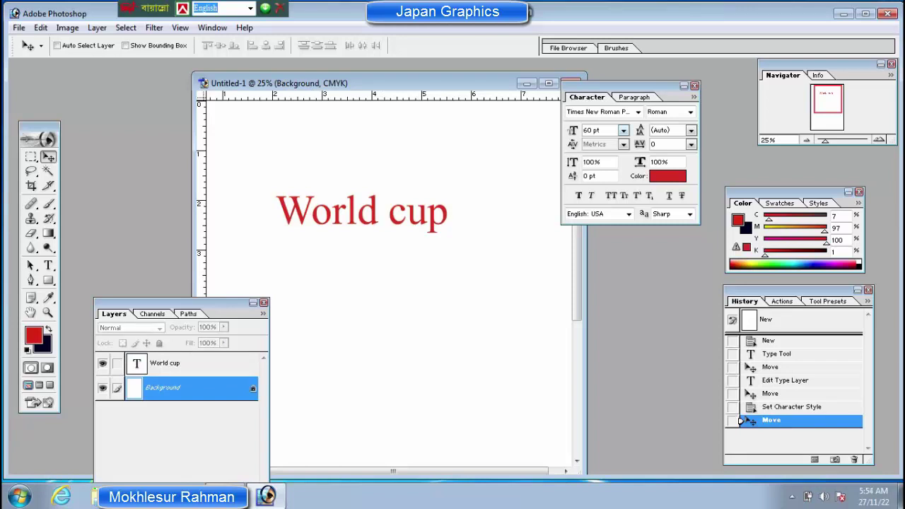
{"action": "left_click", "coordinate": [622, 130]}
{"action": "left_click", "coordinate": [597, 240]}
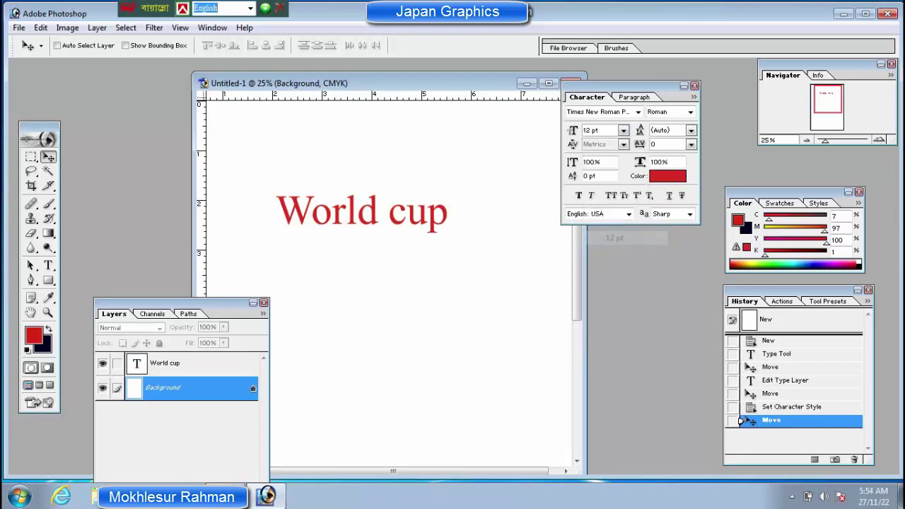
{"action": "left_click", "coordinate": [623, 130]}
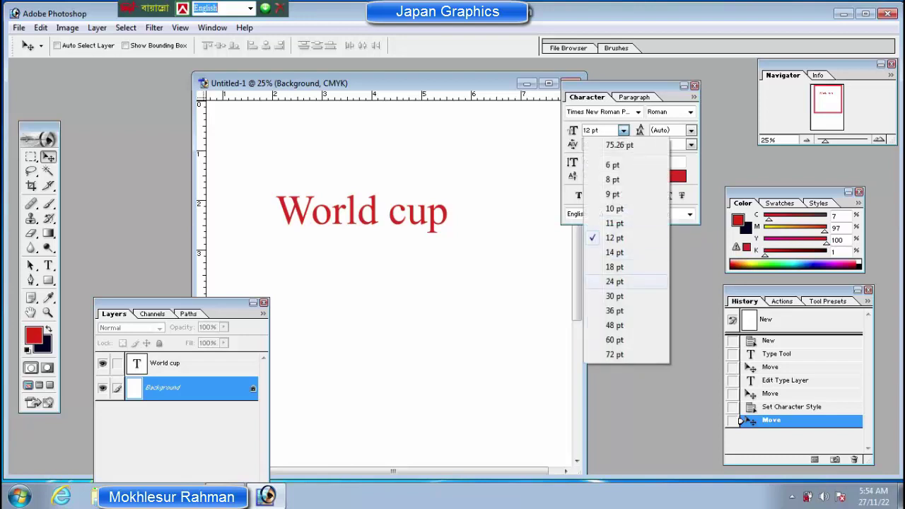
{"action": "left_click", "coordinate": [600, 283]}
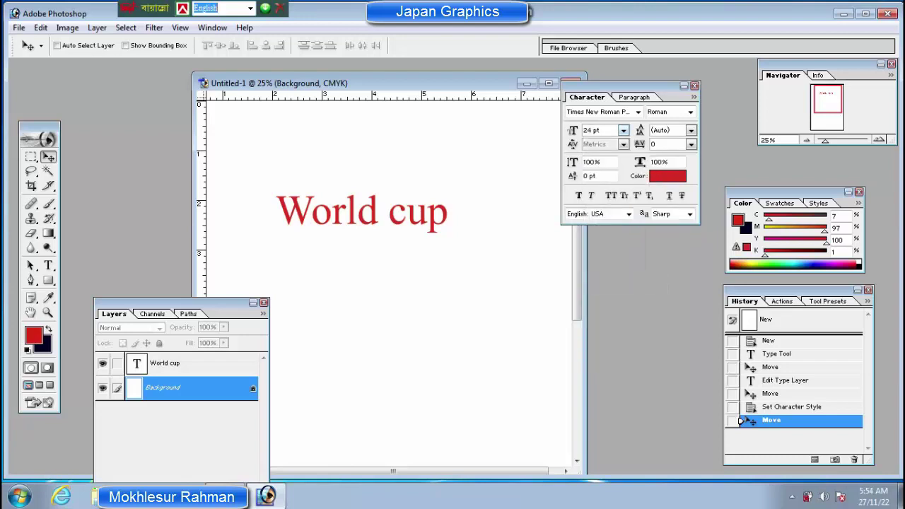
{"action": "left_click", "coordinate": [622, 130]}
{"action": "left_click", "coordinate": [601, 349]}
{"action": "key", "text": "alt+bracketright"}
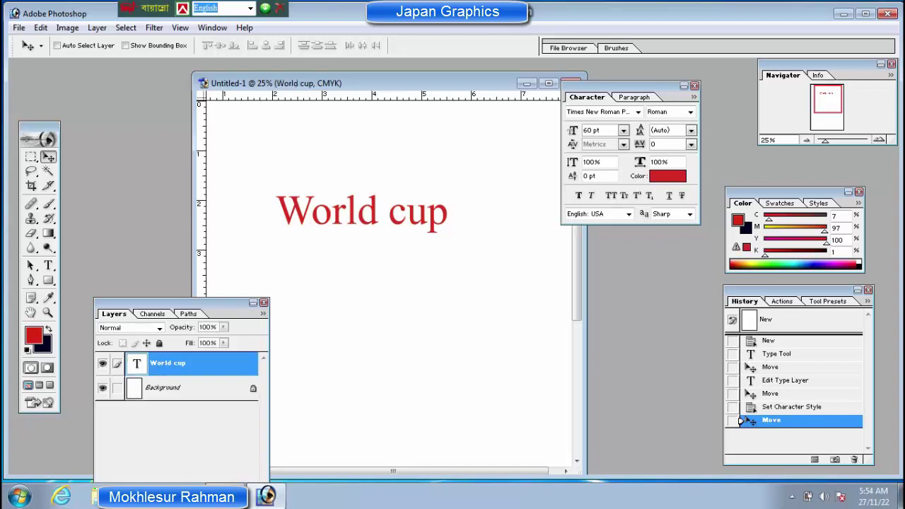
Reduce the "World cup" text to 48 pt and move it up and to the right.
{"action": "left_click", "coordinate": [624, 130]}
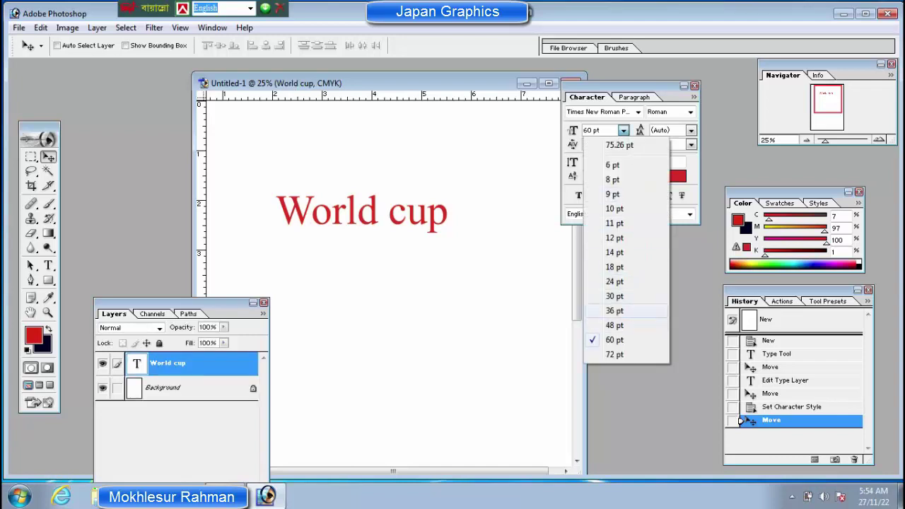
{"action": "left_click", "coordinate": [614, 325]}
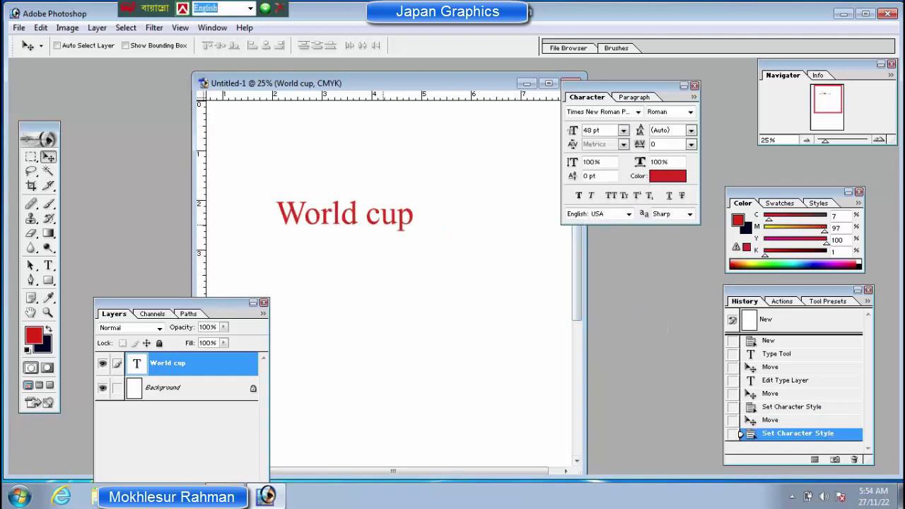
{"action": "left_click_drag", "start_coordinate": [383, 223], "coordinate": [450, 207]}
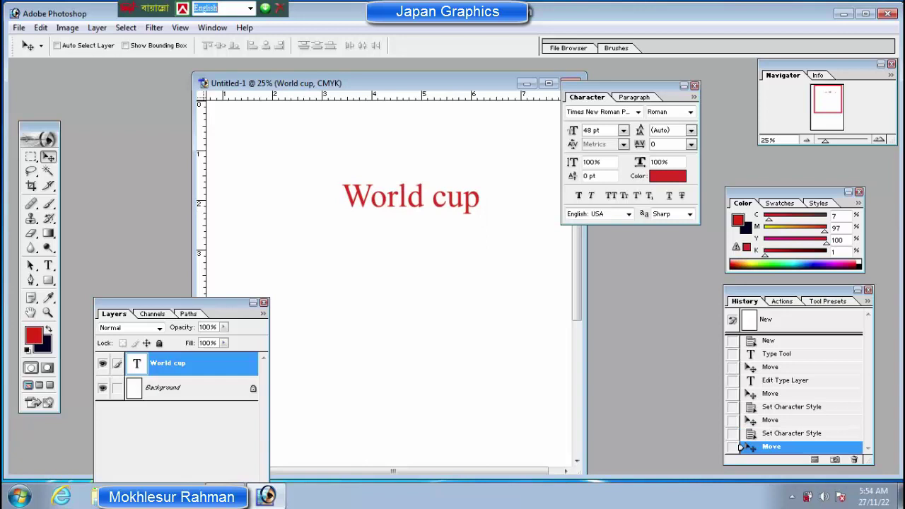
Try font sizes of 18 pt and 12 pt with the Background layer active, and return to the World cup layer.
{"action": "left_click", "coordinate": [177, 388]}
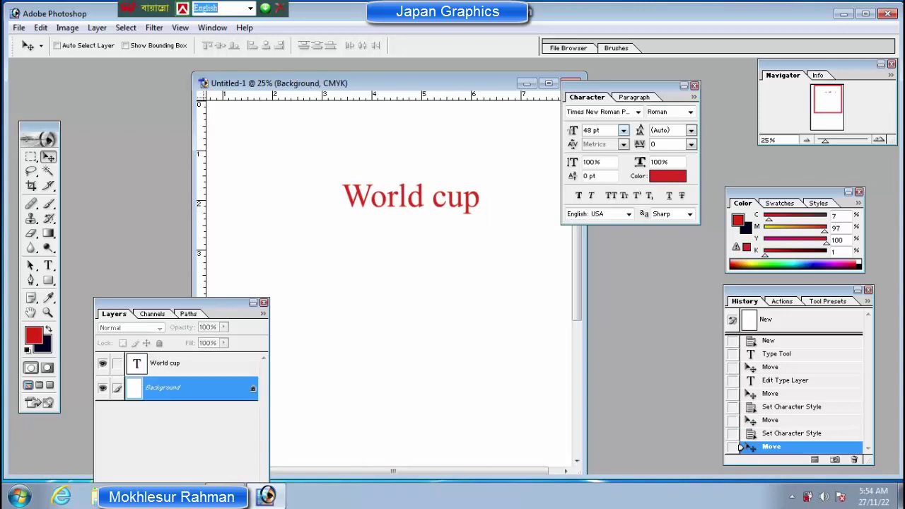
{"action": "left_click", "coordinate": [623, 130]}
{"action": "left_click", "coordinate": [614, 266]}
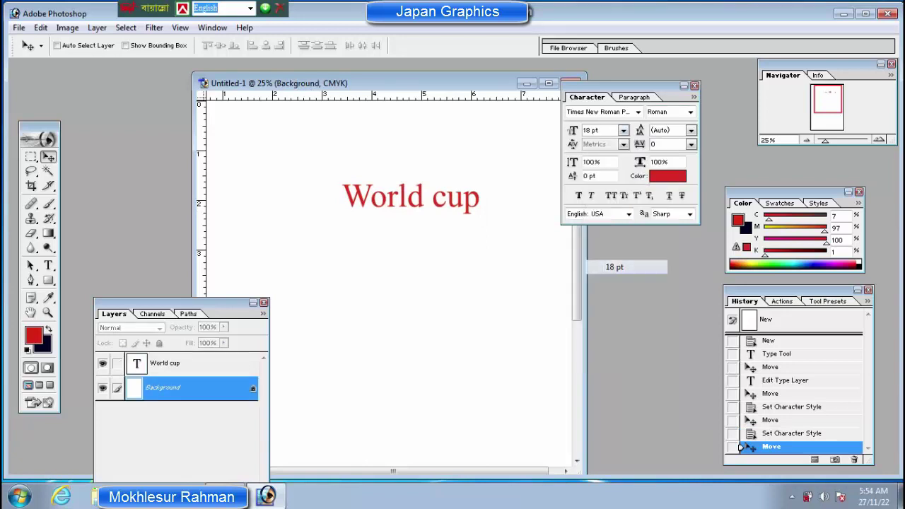
{"action": "left_click", "coordinate": [623, 130]}
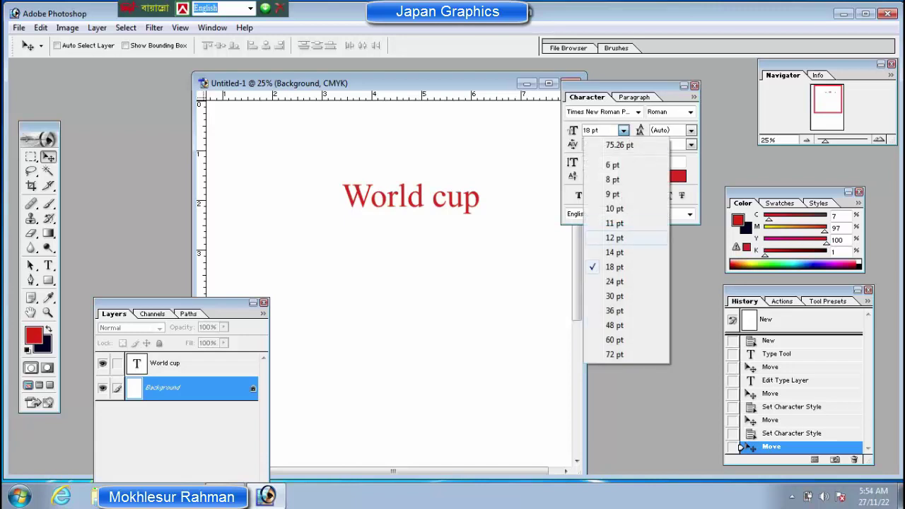
{"action": "left_click", "coordinate": [614, 238]}
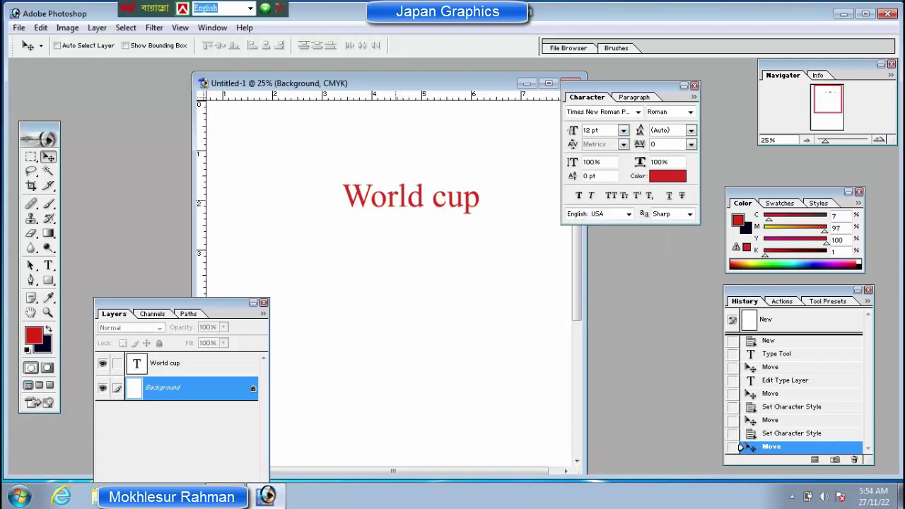
{"action": "left_click", "coordinate": [390, 199]}
{"action": "key", "text": "Return"}
{"action": "left_click", "coordinate": [177, 363]}
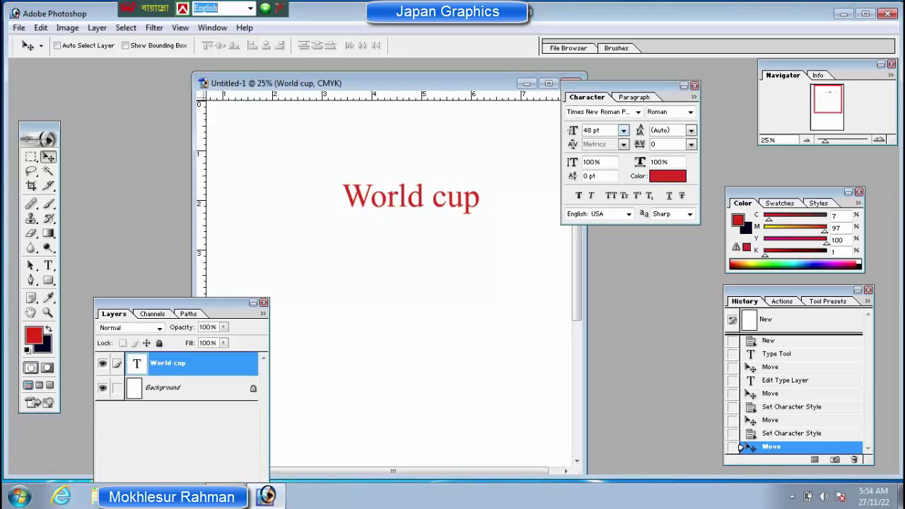
Set the "World cup" text to 60 pt and reposition it further left near the top of the page.
{"action": "left_click", "coordinate": [622, 130]}
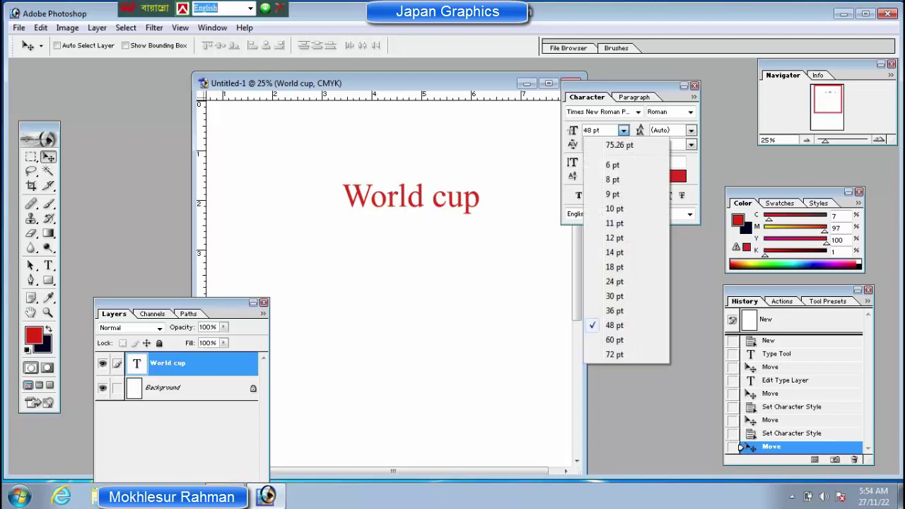
{"action": "left_click", "coordinate": [614, 339]}
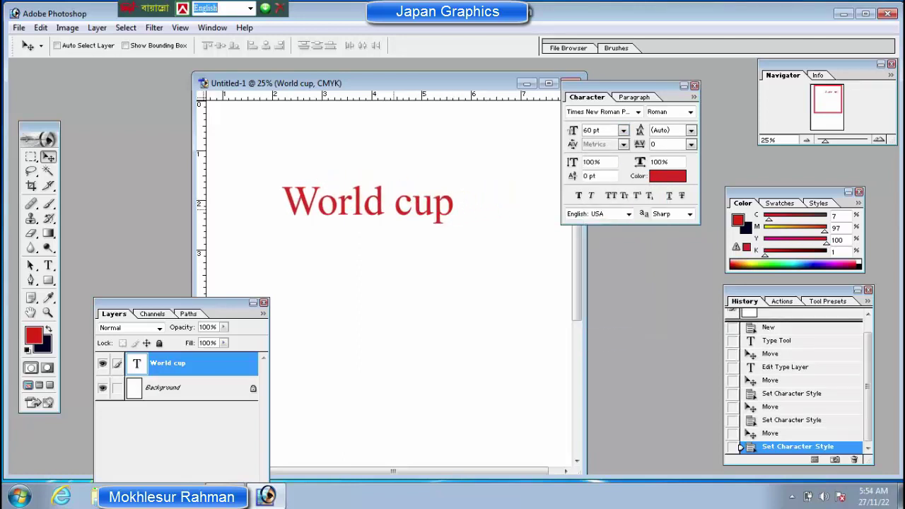
{"action": "left_click_drag", "start_coordinate": [394, 209], "coordinate": [404, 209]}
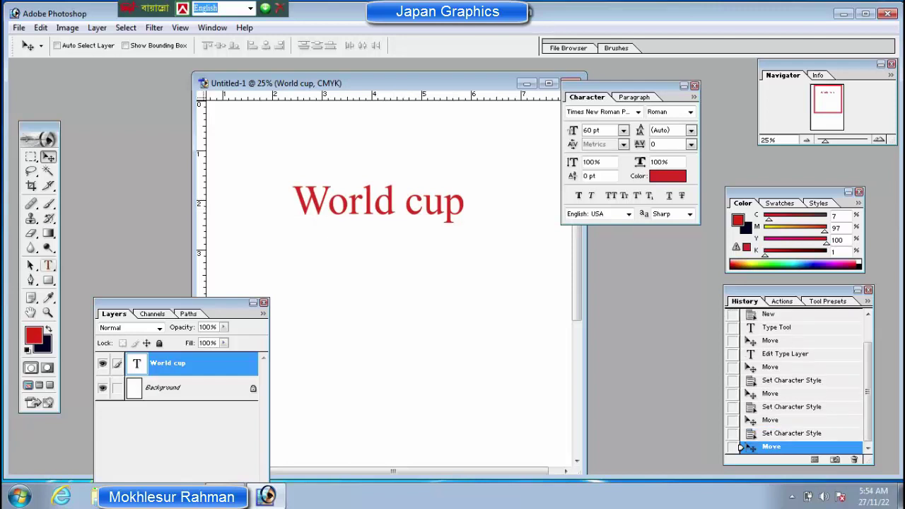
Select the whole "World cup" text and set a custom font size of 40 pt.
{"action": "left_click", "coordinate": [48, 265]}
{"action": "triple_click", "coordinate": [381, 201]}
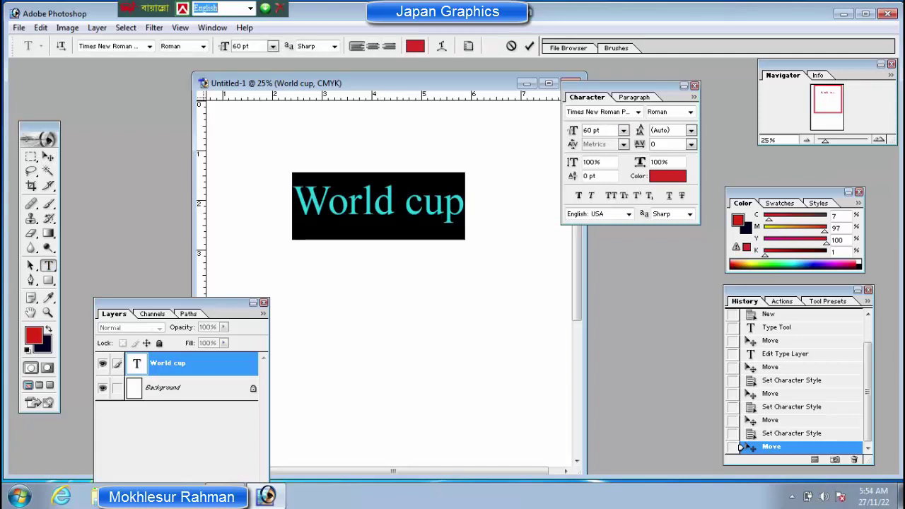
{"action": "left_click_drag", "start_coordinate": [599, 130], "coordinate": [583, 130]}
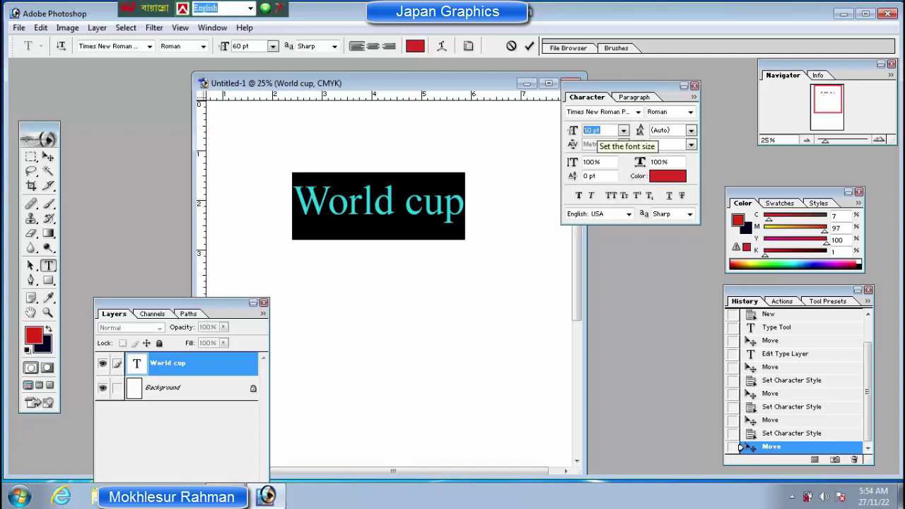
{"action": "type", "text": "40"}
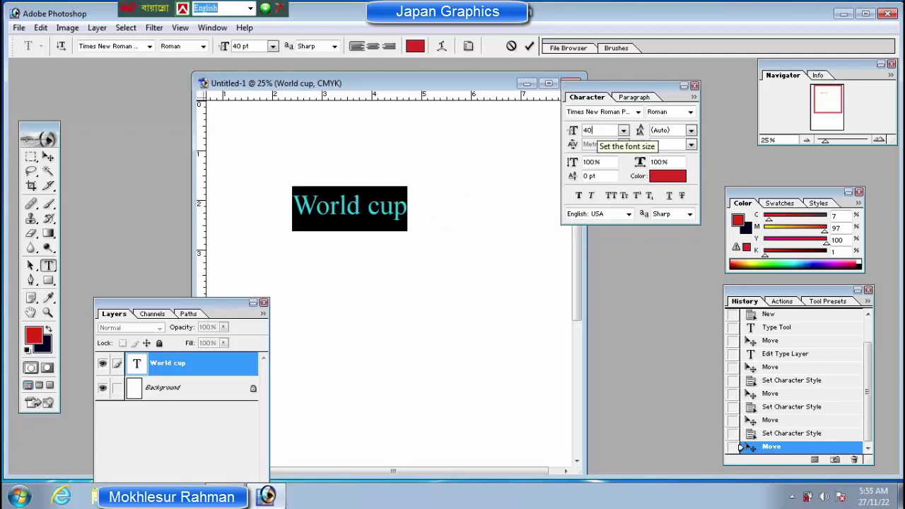
{"action": "key", "text": "Return"}
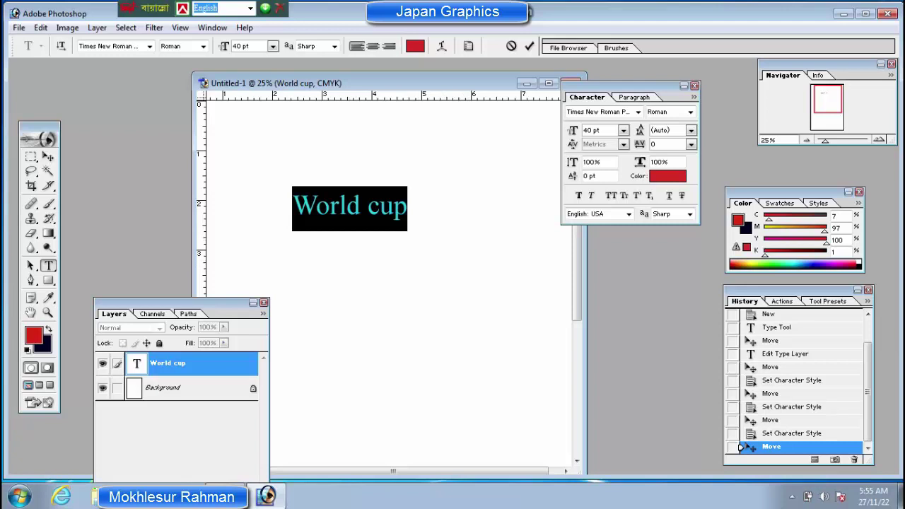
{"action": "left_click", "coordinate": [47, 156]}
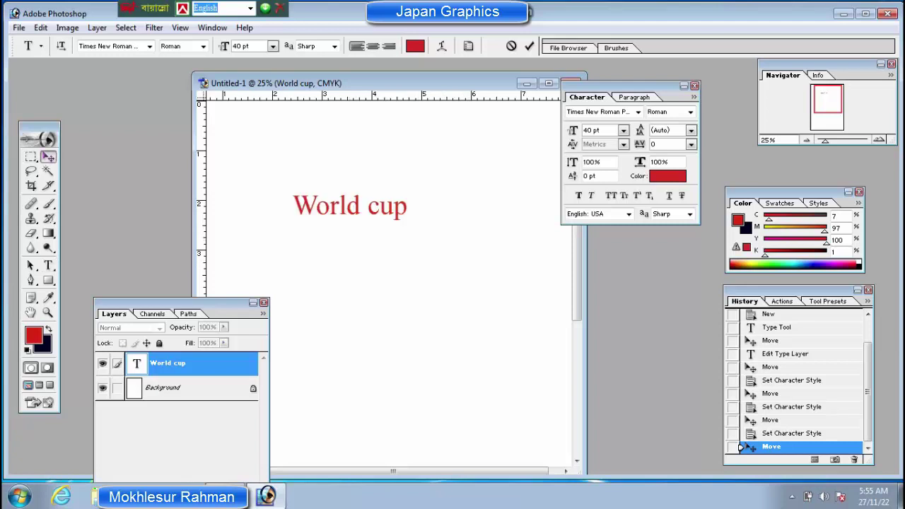
Move the "World cup" text up and right, and free-transform it to about 147% width and 176% height.
{"action": "left_click_drag", "start_coordinate": [359, 213], "coordinate": [389, 203]}
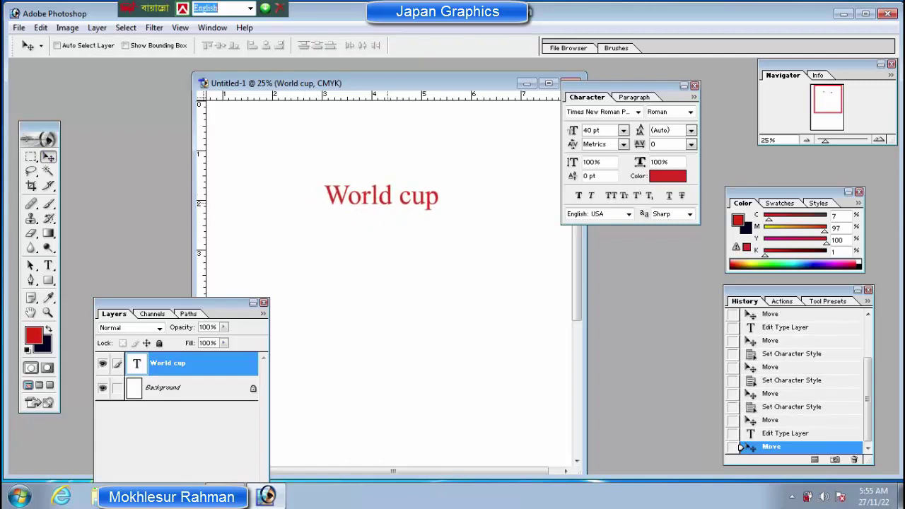
{"action": "key", "text": "ctrl+t"}
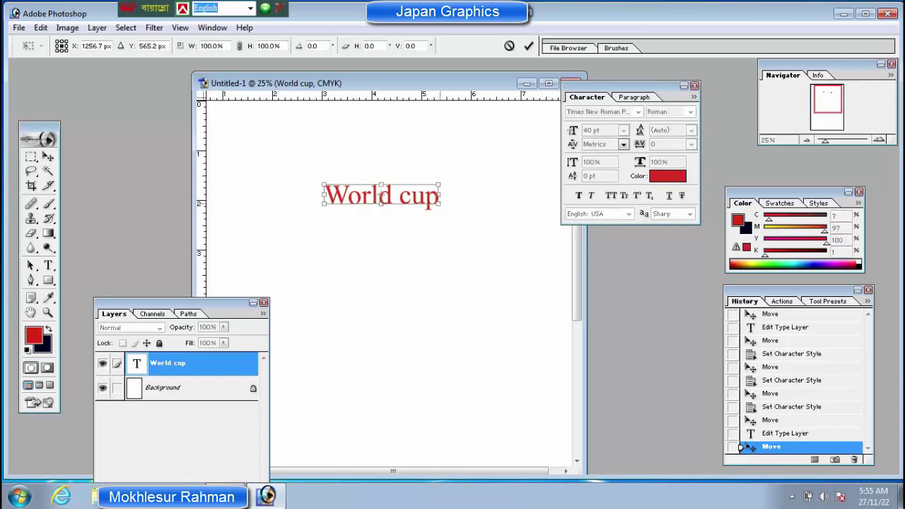
{"action": "left_click_drag", "start_coordinate": [439, 203], "coordinate": [507, 232]}
{"action": "mouse_move", "coordinate": [415, 208]}
{"action": "left_mouse_down"}
{"action": "mouse_move", "coordinate": [347, 202]}
{"action": "mouse_move", "coordinate": [398, 201]}
{"action": "mouse_move", "coordinate": [399, 219]}
{"action": "mouse_move", "coordinate": [399, 210]}
{"action": "left_mouse_up"}
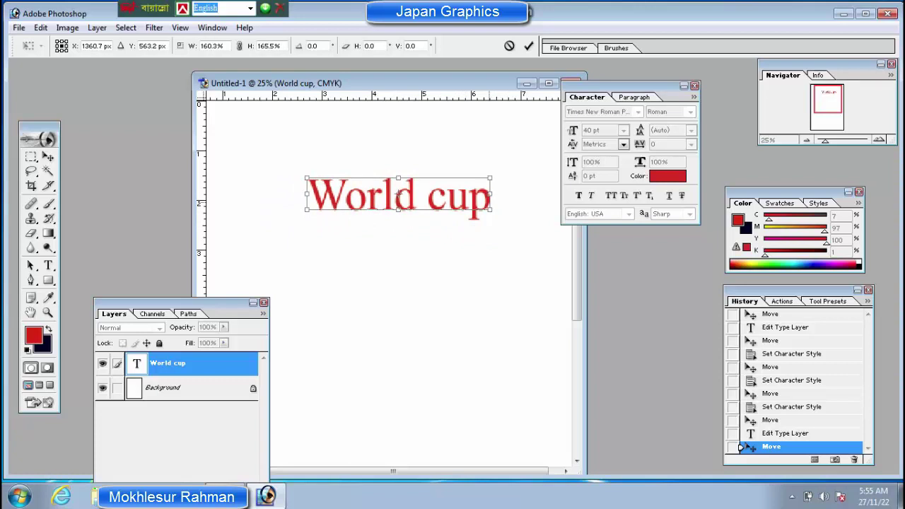
{"action": "left_click_drag", "start_coordinate": [491, 194], "coordinate": [474, 212]}
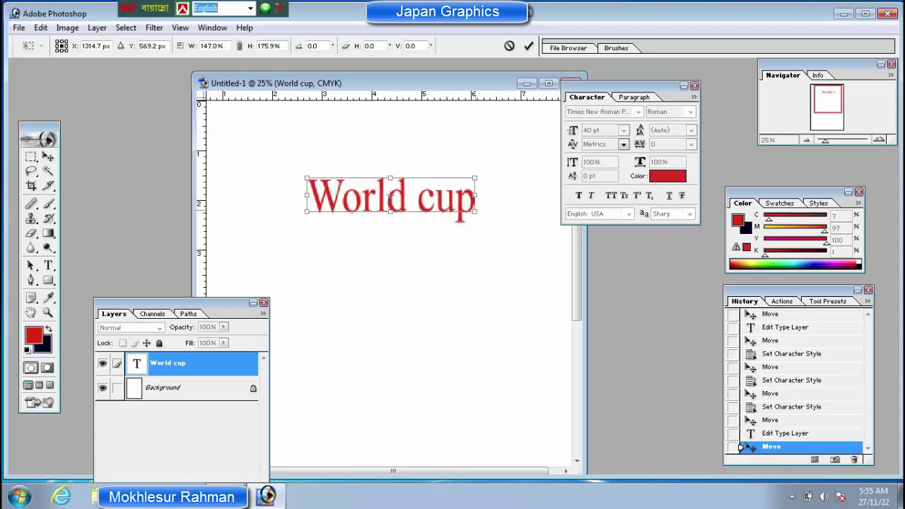
{"action": "key", "text": "Return"}
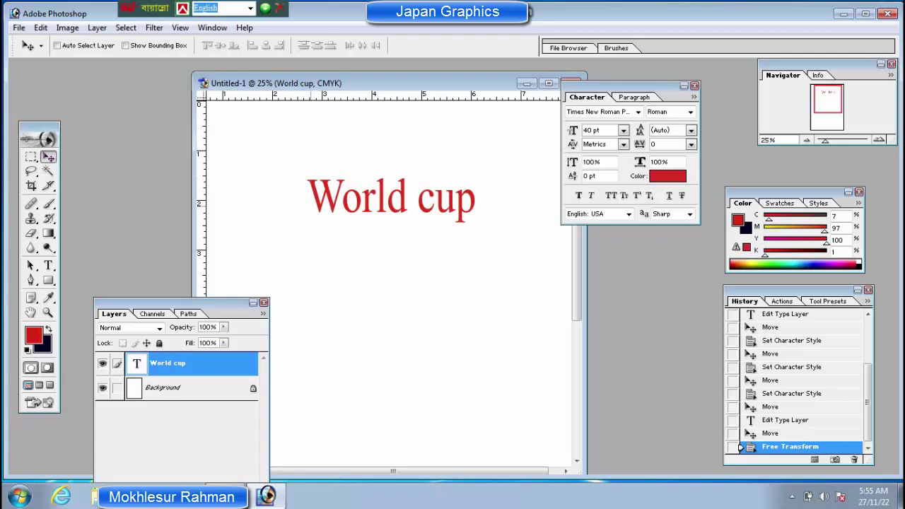
Free-transform the "World cup" text again, stretching it to about 124% width and 114% height.
{"action": "key", "text": "ctrl+t"}
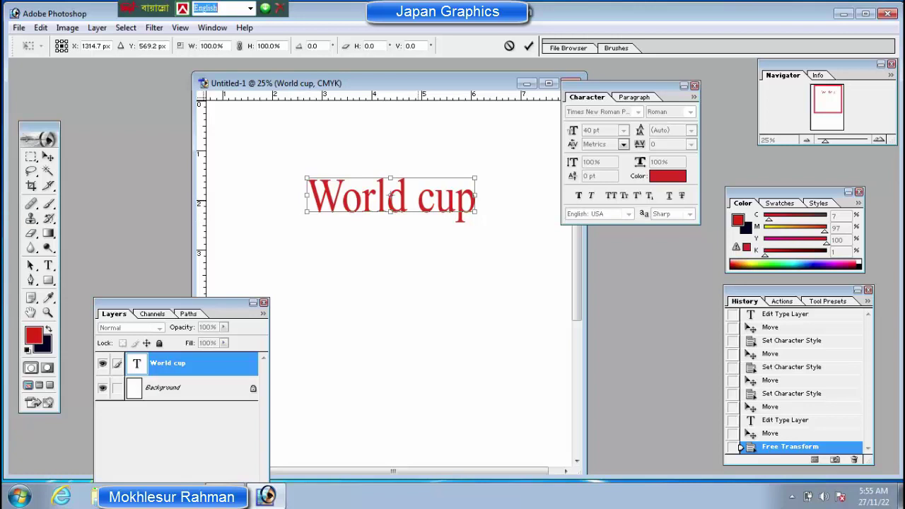
{"action": "left_click_drag", "start_coordinate": [390, 211], "coordinate": [390, 233]}
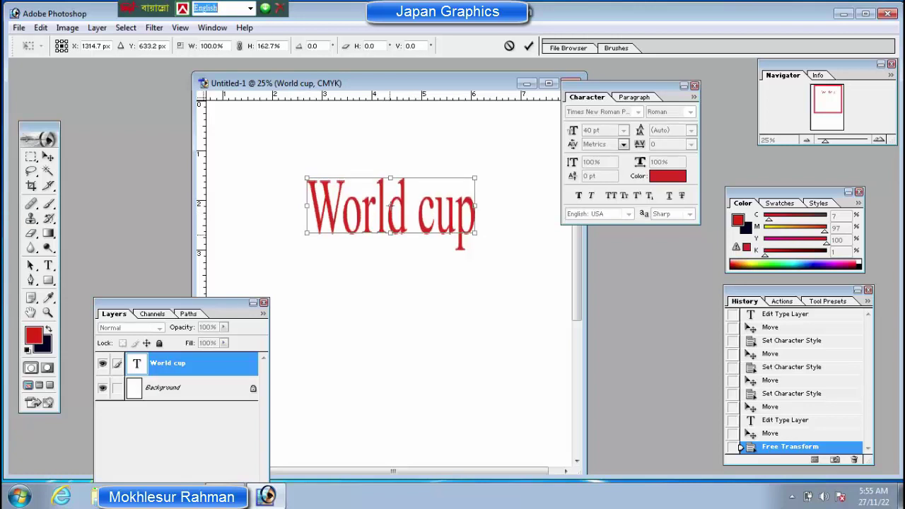
{"action": "left_click_drag", "start_coordinate": [307, 206], "coordinate": [266, 206]}
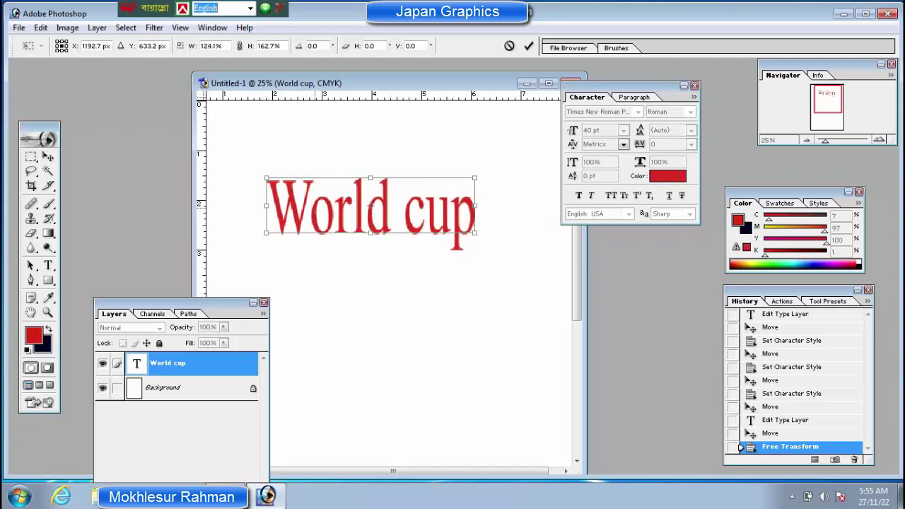
{"action": "left_click_drag", "start_coordinate": [370, 178], "coordinate": [371, 195]}
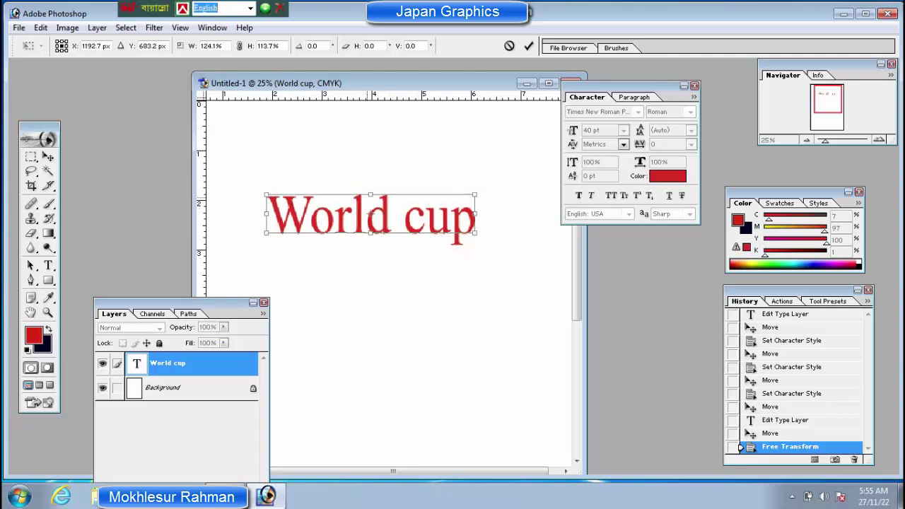
{"action": "key", "text": "Return"}
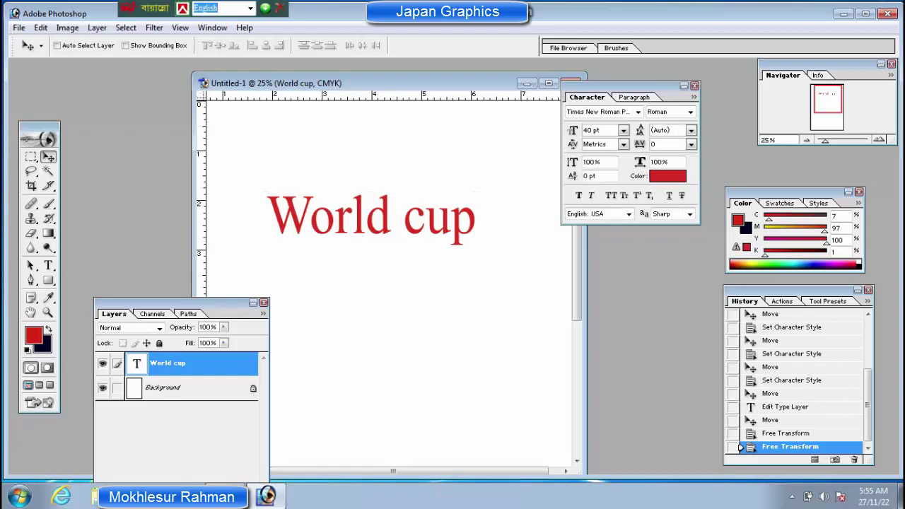
Select the whole "World cup" text, set its horizontal scale to 20%, and move it up and to the right.
{"action": "left_click", "coordinate": [48, 265]}
{"action": "left_click", "coordinate": [393, 230]}
{"action": "key", "text": "ctrl+a"}
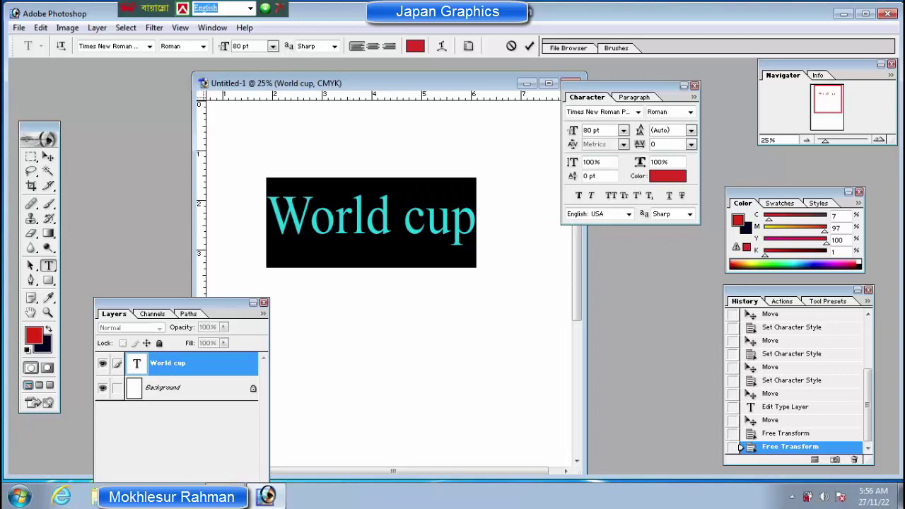
{"action": "left_click", "coordinate": [670, 162]}
{"action": "left_click_drag", "start_coordinate": [671, 162], "coordinate": [649, 162]}
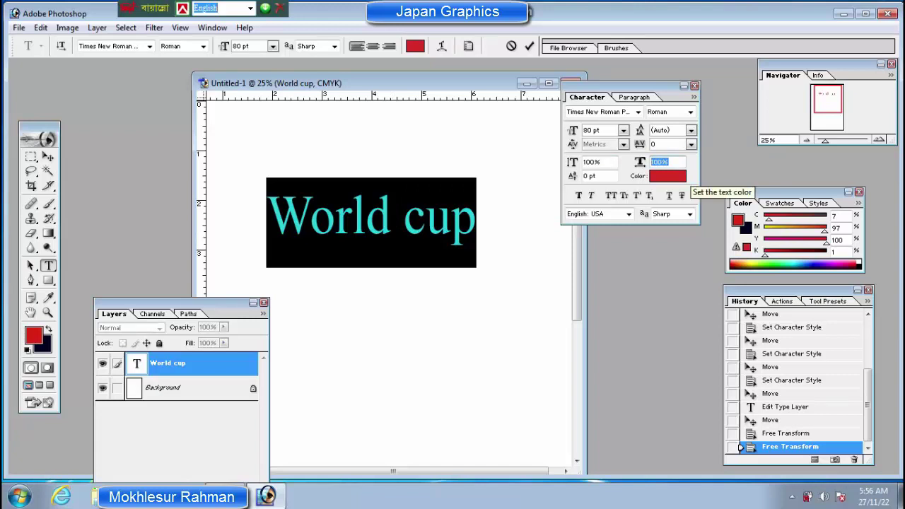
{"action": "type", "text": "20"}
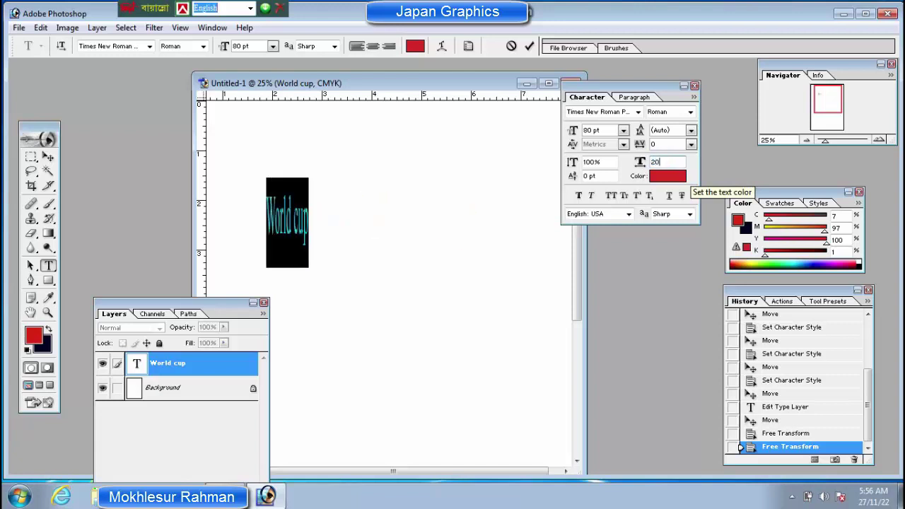
{"action": "key", "text": "Return"}
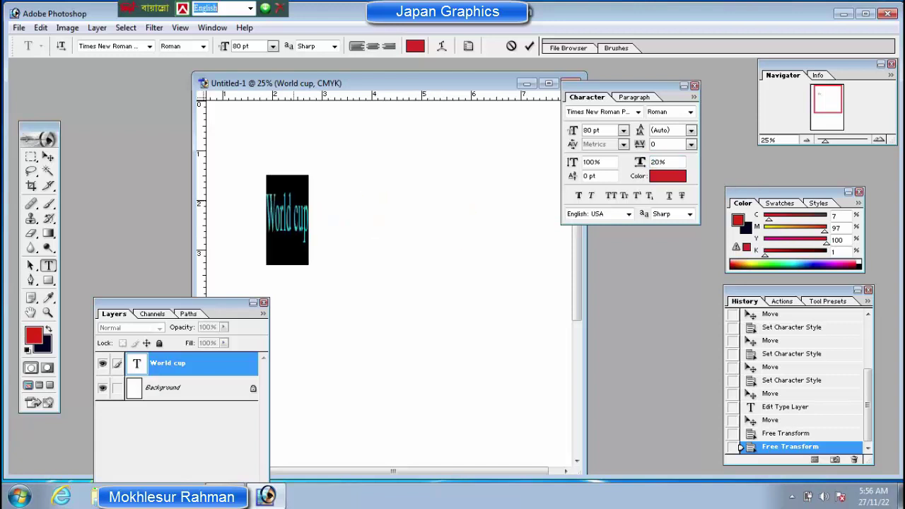
{"action": "left_click", "coordinate": [48, 156]}
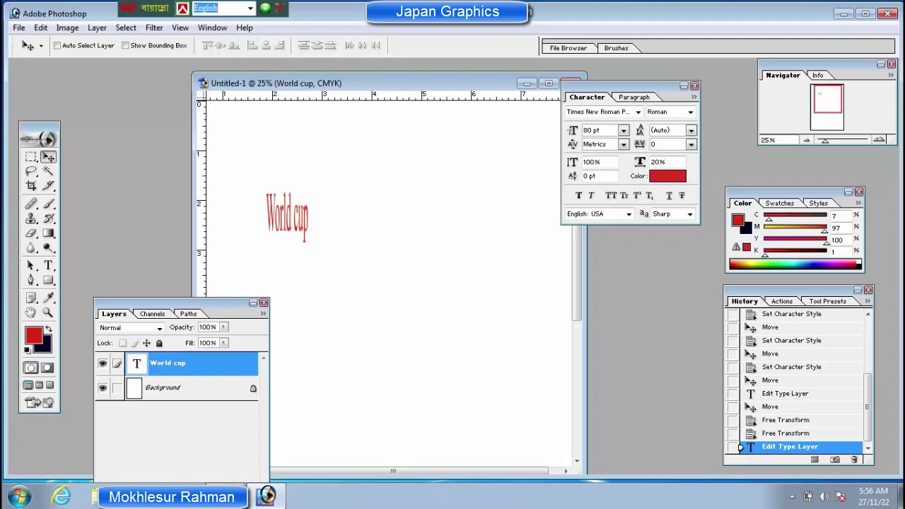
{"action": "left_click_drag", "start_coordinate": [259, 214], "coordinate": [335, 197]}
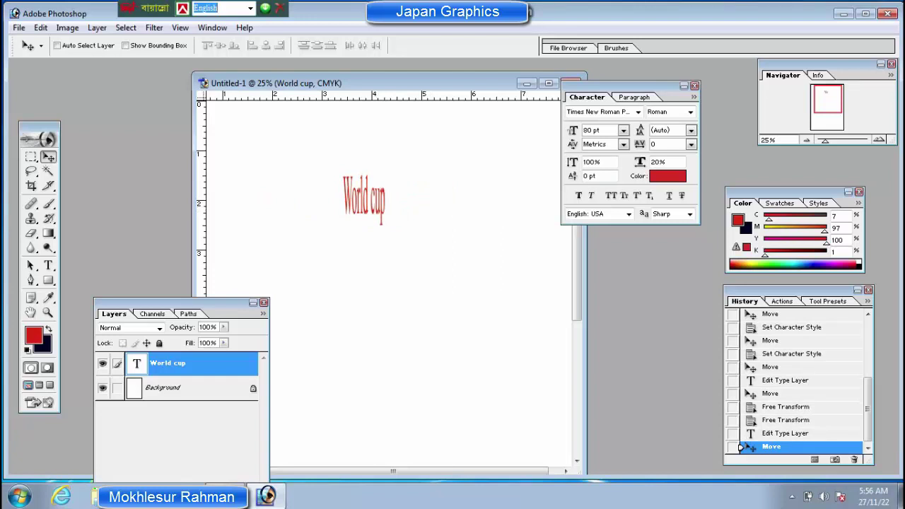
Set the text's horizontal scale to 50% and move it slightly down and to the left.
{"action": "double_click", "coordinate": [659, 162]}
{"action": "type", "text": "50"}
{"action": "key", "text": "Return"}
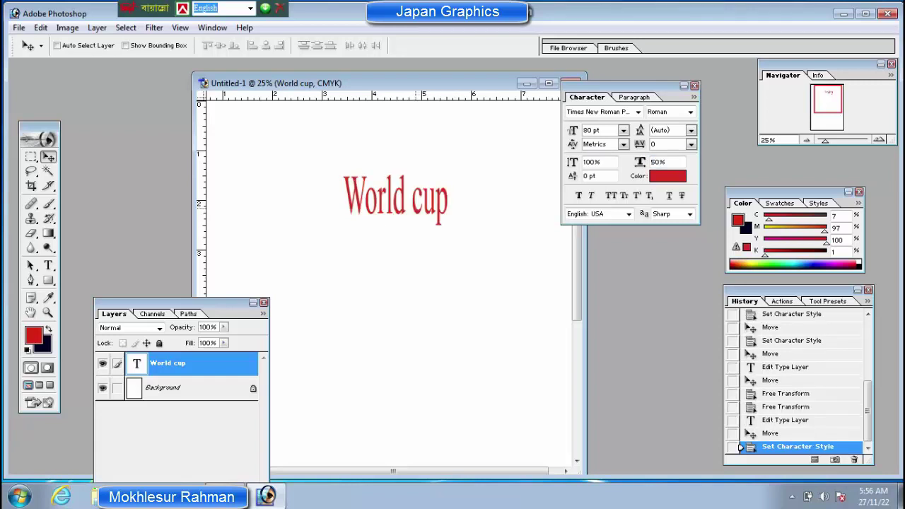
{"action": "mouse_move", "coordinate": [415, 209]}
{"action": "left_mouse_down"}
{"action": "mouse_move", "coordinate": [395, 250]}
{"action": "mouse_move", "coordinate": [390, 227]}
{"action": "left_mouse_up"}
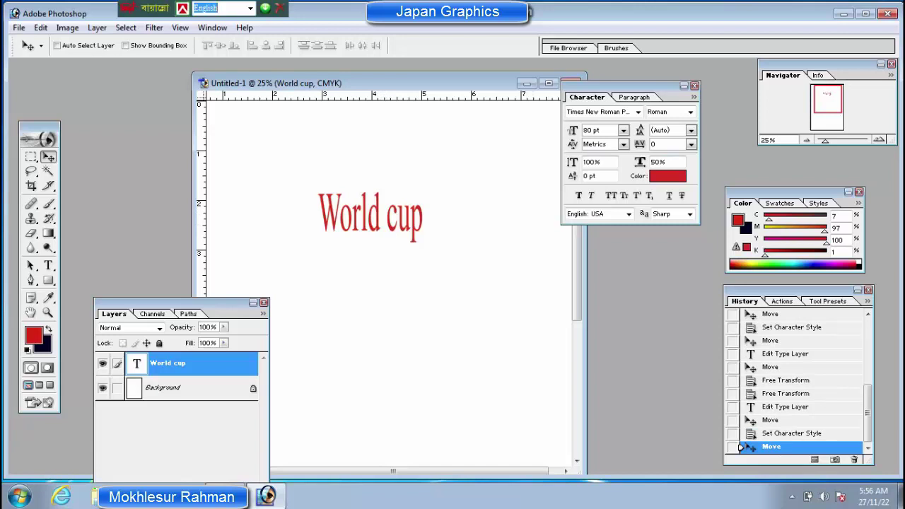
Set the text's horizontal scale to 75% and move it slightly up.
{"action": "left_click_drag", "start_coordinate": [668, 162], "coordinate": [649, 162]}
{"action": "type", "text": "75"}
{"action": "key", "text": "Return"}
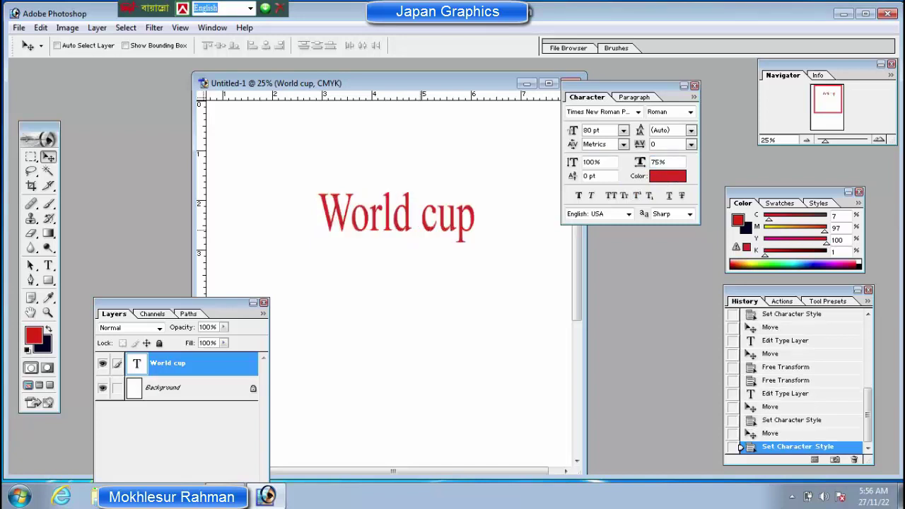
{"action": "mouse_move", "coordinate": [420, 231]}
{"action": "left_mouse_down"}
{"action": "mouse_move", "coordinate": [412, 259]}
{"action": "mouse_move", "coordinate": [403, 223]}
{"action": "mouse_move", "coordinate": [435, 238]}
{"action": "mouse_move", "coordinate": [419, 219]}
{"action": "left_mouse_up"}
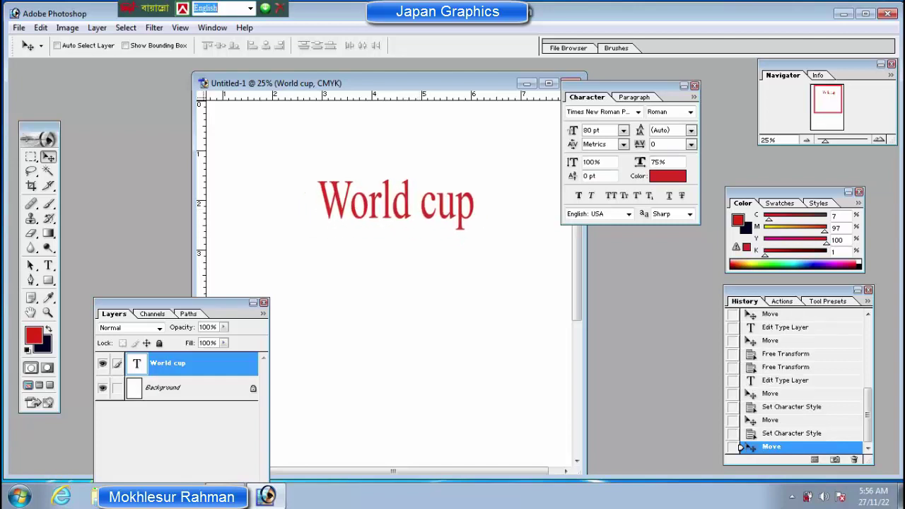
Set the text's horizontal scale to 100% and move it down and to the left.
{"action": "left_click_drag", "start_coordinate": [668, 162], "coordinate": [649, 162]}
{"action": "type", "text": "100"}
{"action": "key", "text": "Return"}
{"action": "left_click_drag", "start_coordinate": [470, 211], "coordinate": [450, 231]}
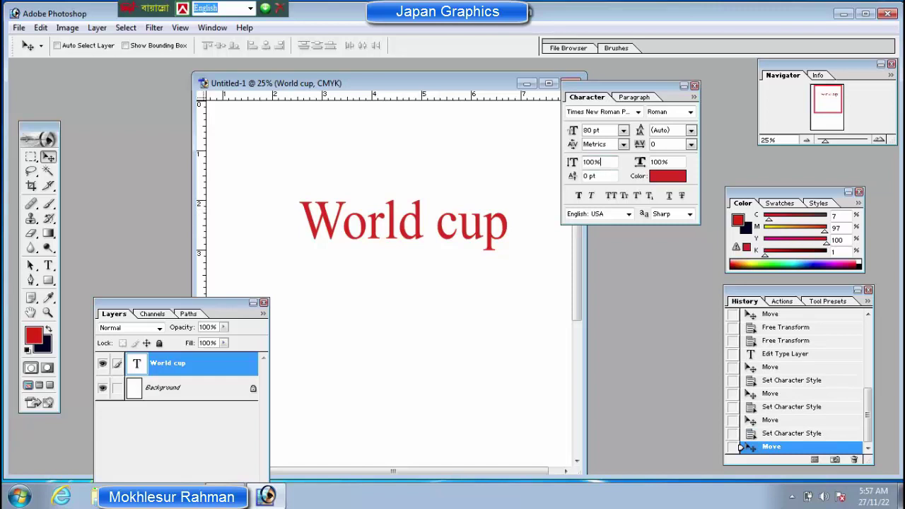
Try a vertical scale of 50% on the "World cup" text and undo it.
{"action": "double_click", "coordinate": [592, 162]}
{"action": "type", "text": "50"}
{"action": "key", "text": "Return"}
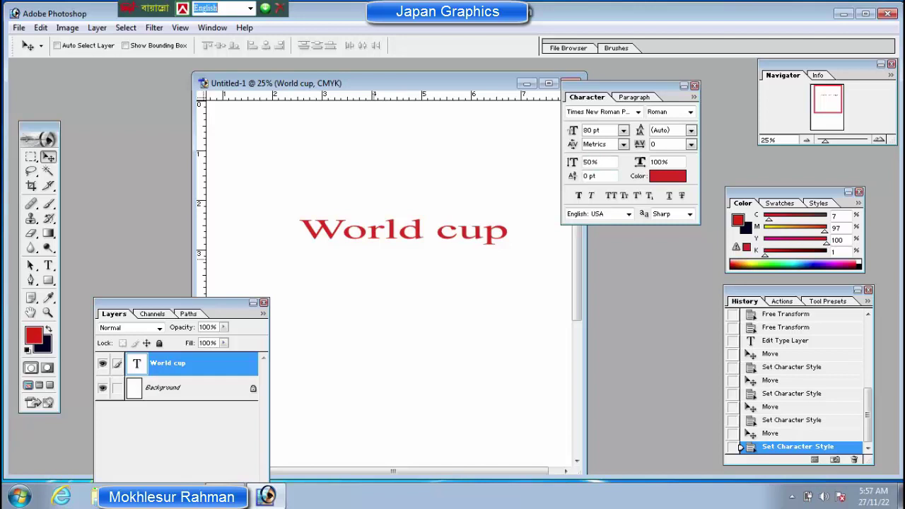
{"action": "key", "text": "ctrl+z"}
Reposition the "World cup" text lower on the page and free-transform its height to about 95%, keeping the width at 100%.
{"action": "left_click_drag", "start_coordinate": [383, 242], "coordinate": [364, 222]}
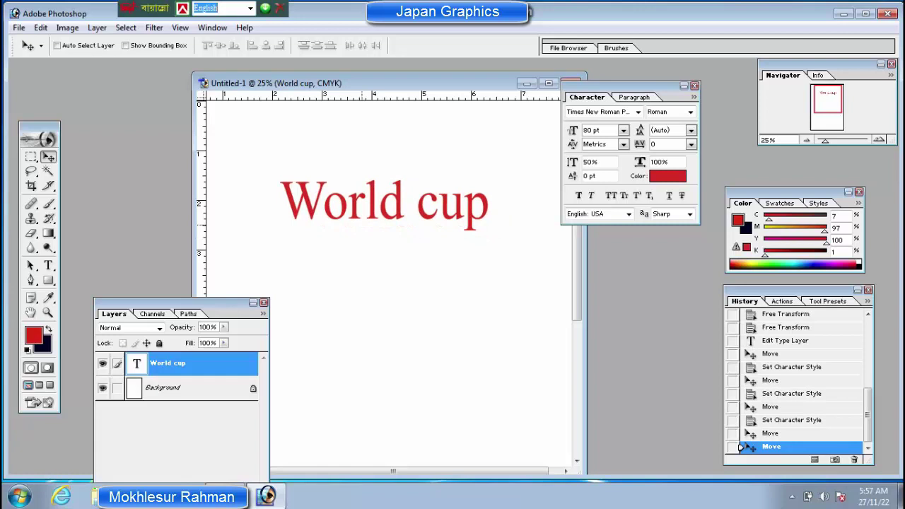
{"action": "key", "text": "ctrl+t"}
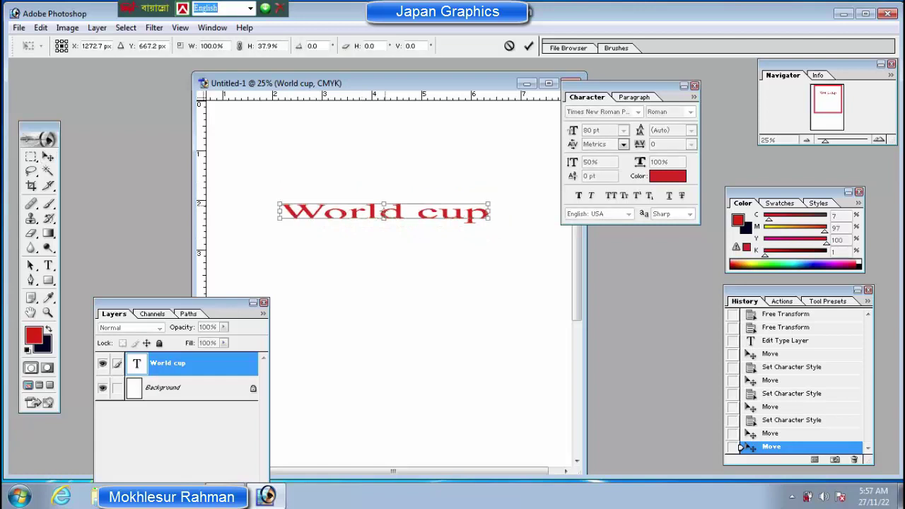
{"action": "left_click_drag", "start_coordinate": [384, 205], "coordinate": [383, 132]}
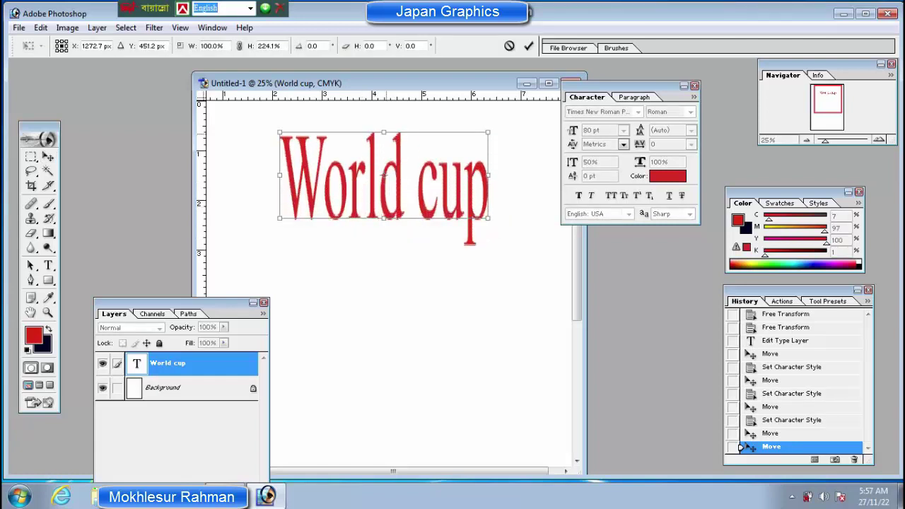
{"action": "left_click_drag", "start_coordinate": [383, 175], "coordinate": [385, 264]}
{"action": "left_click_drag", "start_coordinate": [385, 210], "coordinate": [389, 265]}
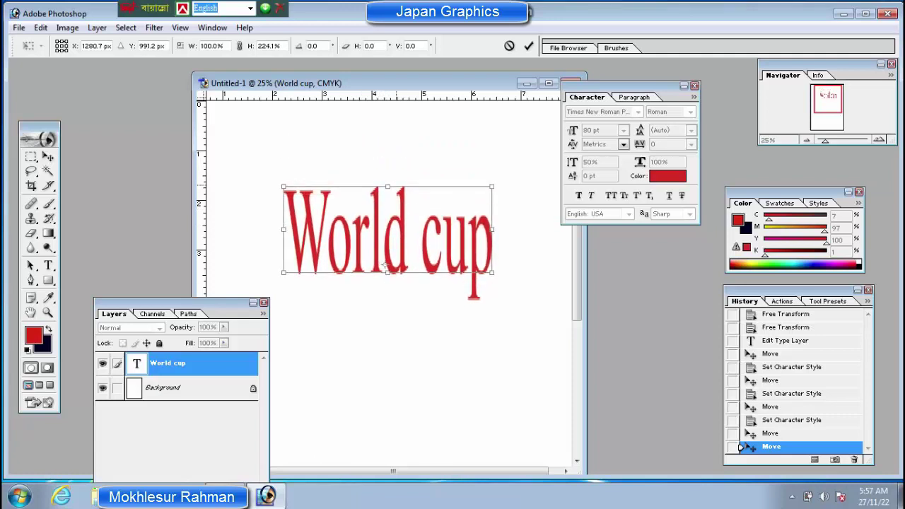
{"action": "left_click_drag", "start_coordinate": [387, 187], "coordinate": [388, 237]}
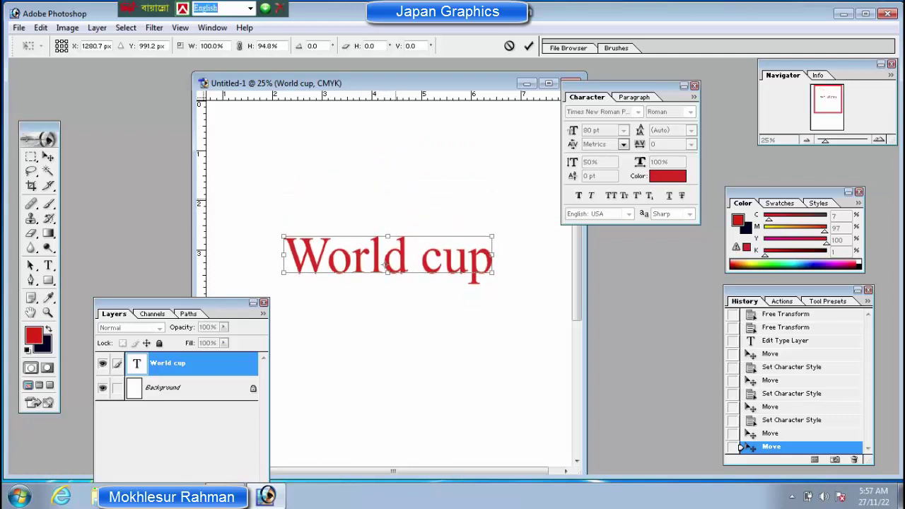
{"action": "key", "text": "Return"}
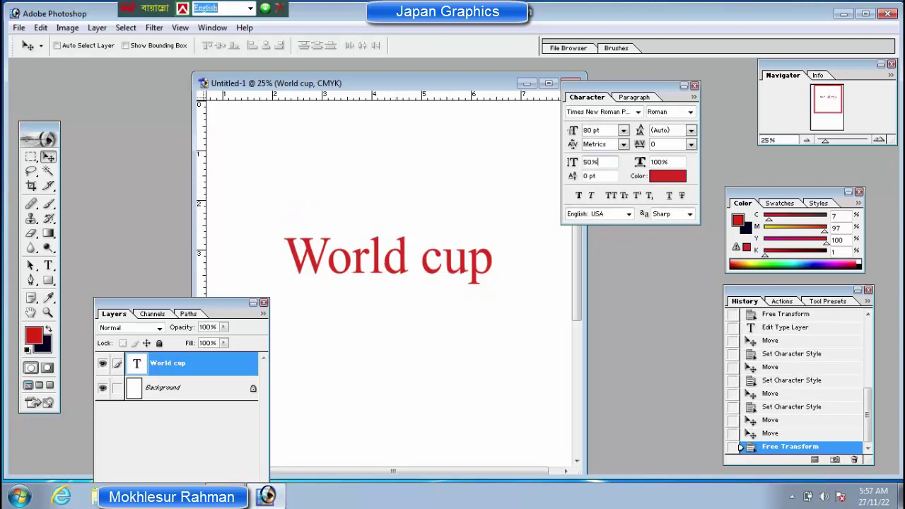
Set the text's vertical scale to 80% and move it up the page.
{"action": "left_click", "coordinate": [598, 161]}
{"action": "type", "text": "80"}
{"action": "key", "text": "Return"}
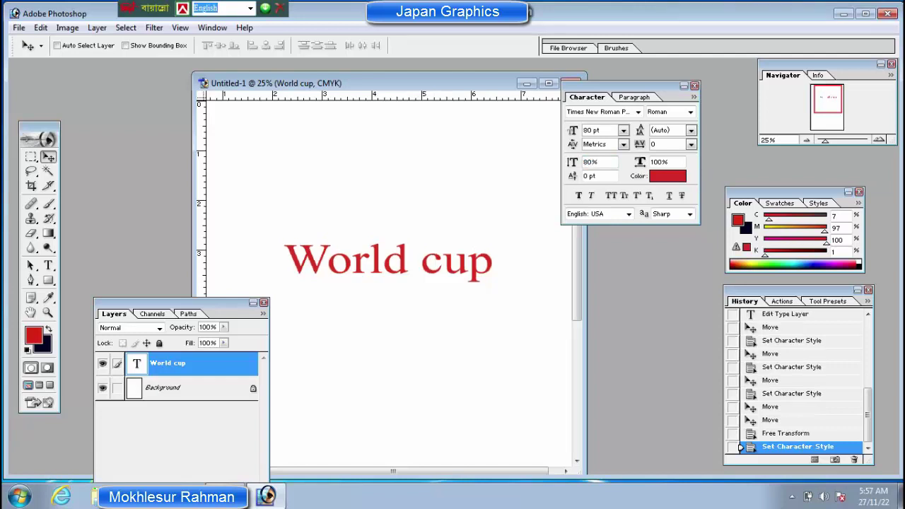
{"action": "left_click_drag", "start_coordinate": [439, 271], "coordinate": [441, 241]}
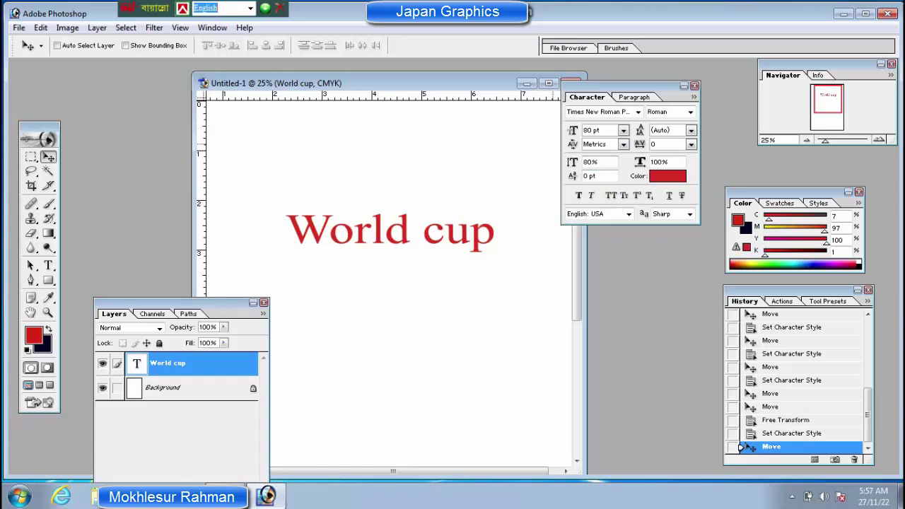
{"action": "mouse_move", "coordinate": [394, 244]}
{"action": "left_mouse_down"}
{"action": "mouse_move", "coordinate": [394, 280]}
{"action": "mouse_move", "coordinate": [392, 247]}
{"action": "left_mouse_up"}
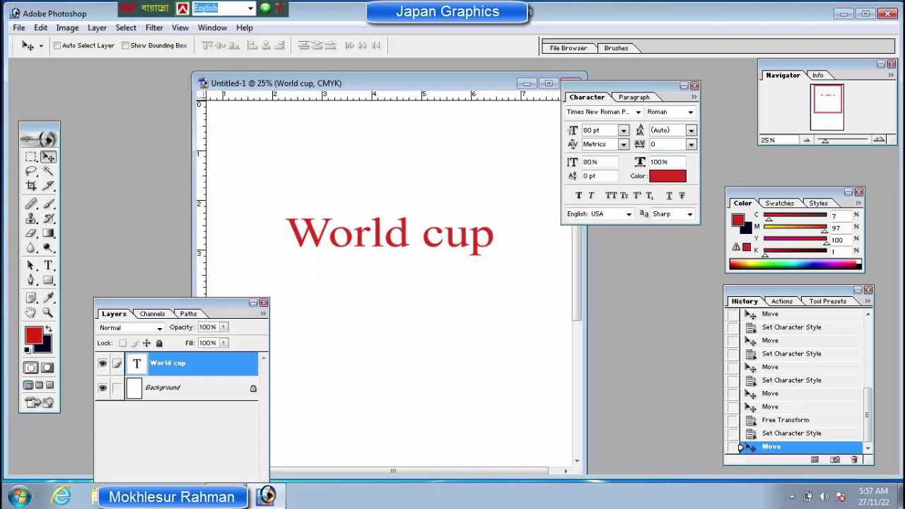
Set the "World cup" text's tracking to 120 and move it slightly up and to the left.
{"action": "left_click", "coordinate": [654, 144]}
{"action": "type", "text": "120"}
{"action": "key", "text": "Return"}
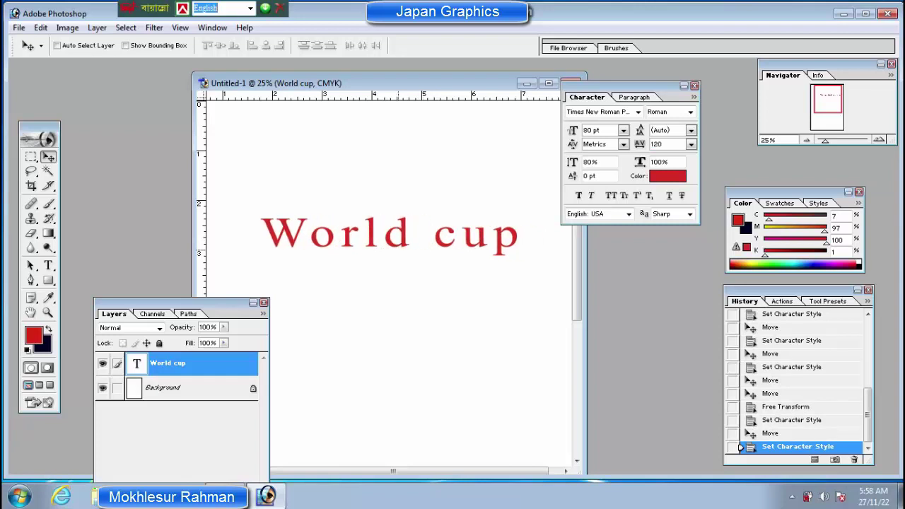
{"action": "left_click_drag", "start_coordinate": [398, 249], "coordinate": [393, 234]}
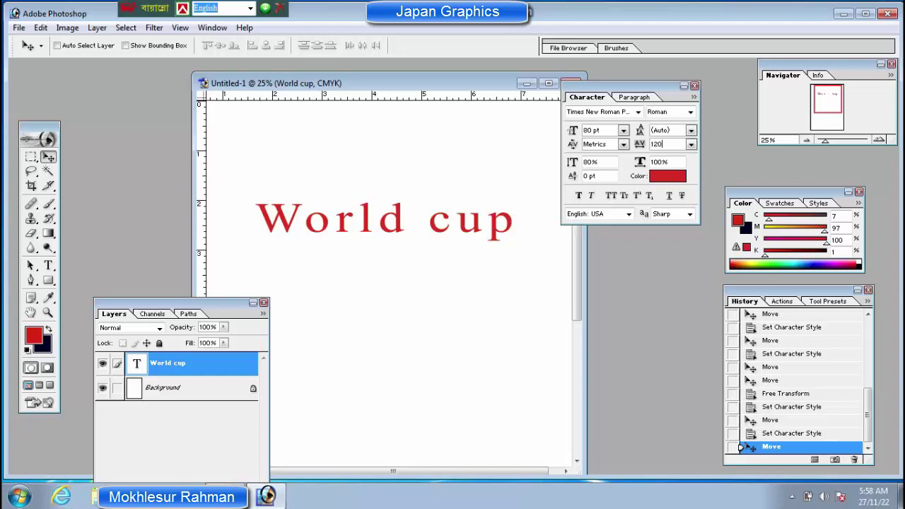
Set the text's tracking to 150 and move it left toward the page edge.
{"action": "key", "text": "Return"}
{"action": "type", "text": "150"}
{"action": "key", "text": "Return"}
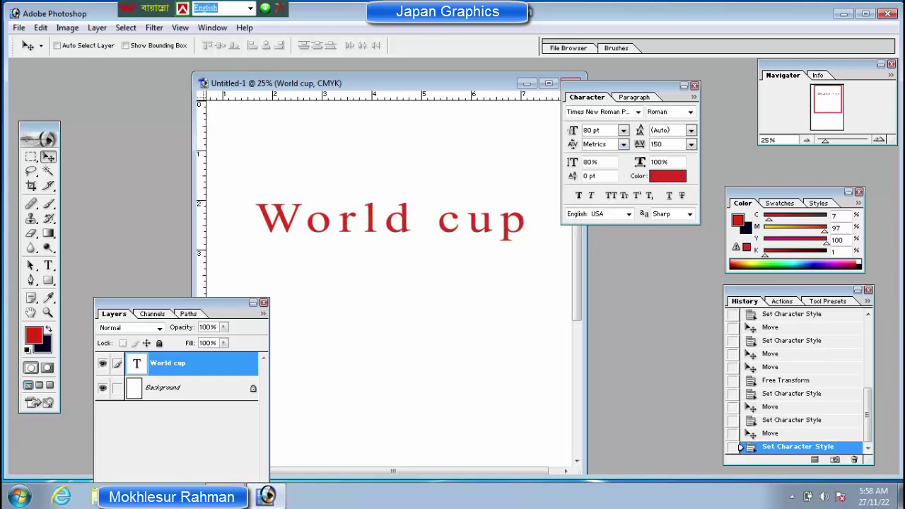
{"action": "left_click_drag", "start_coordinate": [406, 236], "coordinate": [358, 241]}
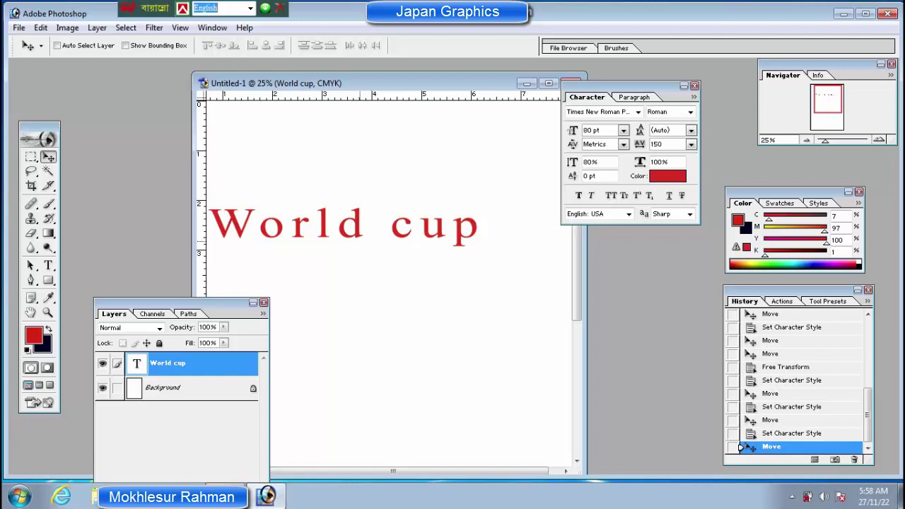
Free-transform the "World cup" text to about 108% width and 84% height, and move it right, away from the page edge.
{"action": "key", "text": "ctrl+t"}
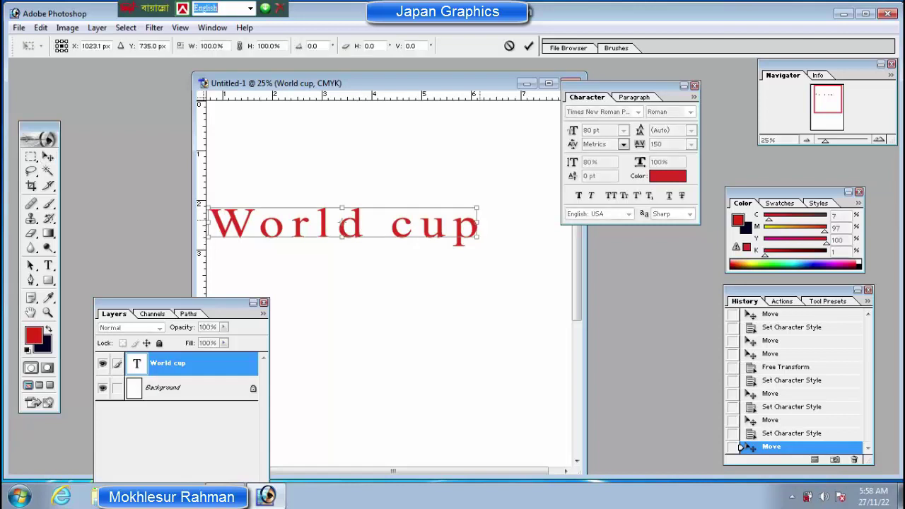
{"action": "mouse_move", "coordinate": [479, 222]}
{"action": "left_mouse_down"}
{"action": "mouse_move", "coordinate": [556, 222]}
{"action": "mouse_move", "coordinate": [469, 222]}
{"action": "mouse_move", "coordinate": [584, 222]}
{"action": "mouse_move", "coordinate": [487, 222]}
{"action": "left_mouse_up"}
{"action": "left_click_drag", "start_coordinate": [341, 237], "coordinate": [486, 231]}
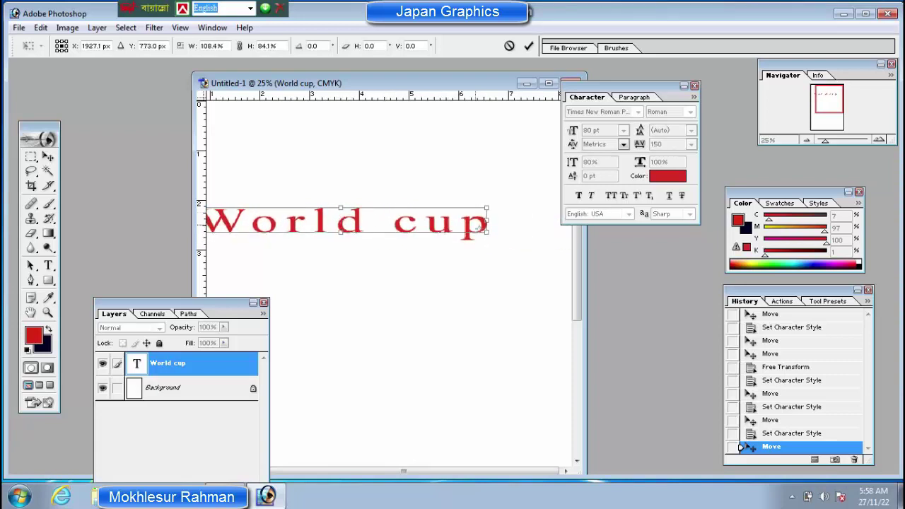
{"action": "key", "text": "Return"}
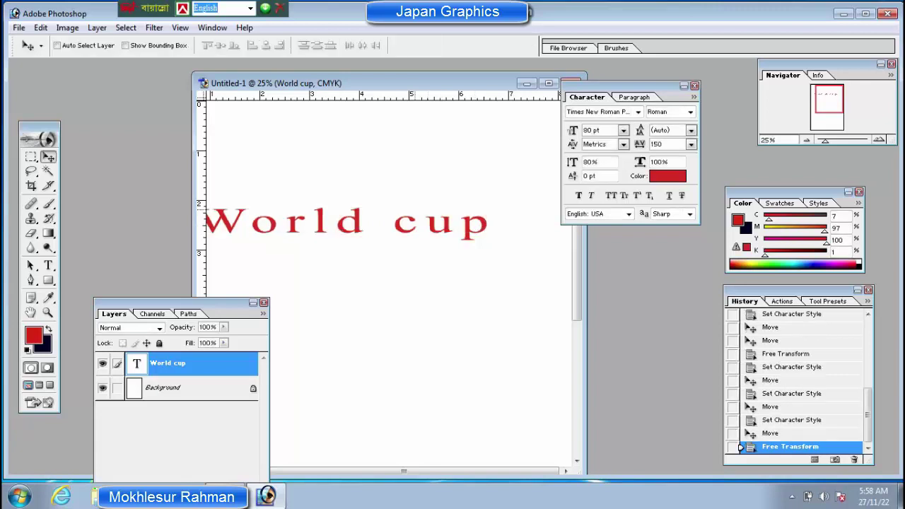
{"action": "left_click_drag", "start_coordinate": [481, 227], "coordinate": [524, 227]}
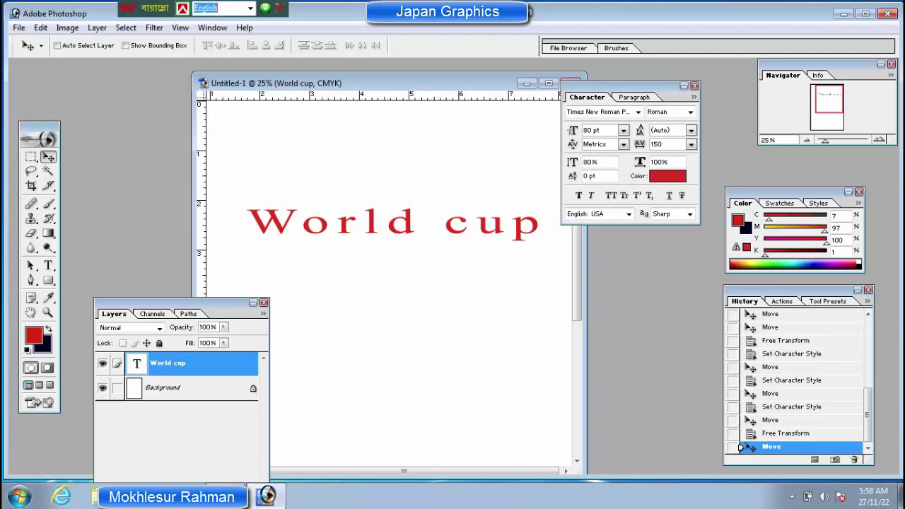
Set the "World cup" text's tracking to 0 and move it slightly up and to the left.
{"action": "key", "text": "Return"}
{"action": "type", "text": "0"}
{"action": "key", "text": "Return"}
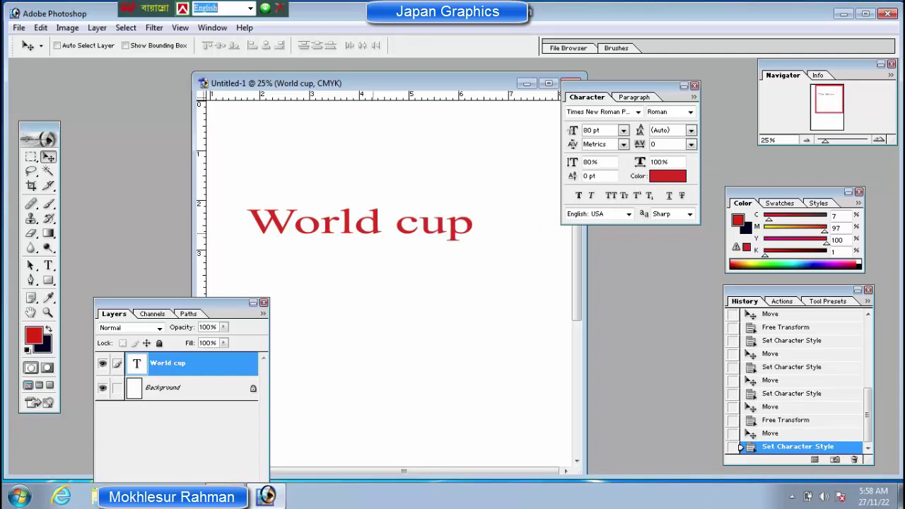
{"action": "left_click_drag", "start_coordinate": [372, 234], "coordinate": [346, 226]}
Free-transform the "World cup" text slightly narrower from its right side and move it right and slightly up.
{"action": "key", "text": "ctrl+t"}
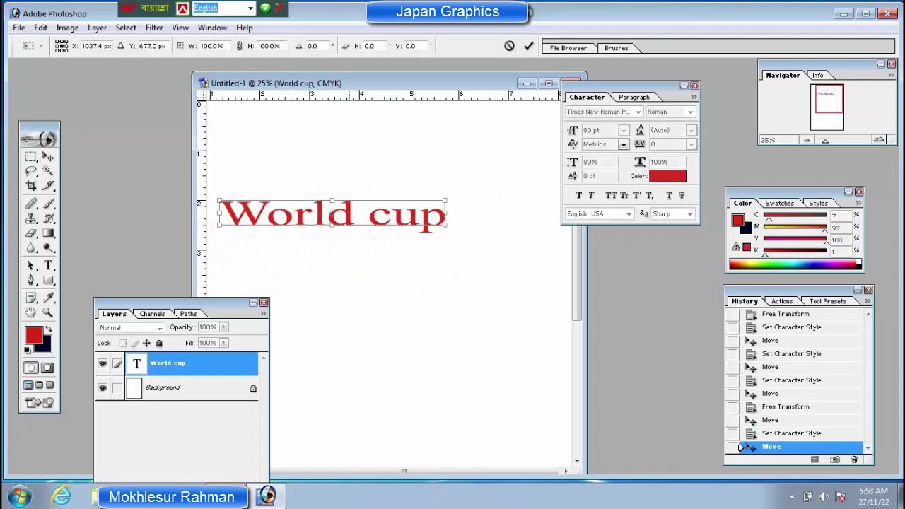
{"action": "mouse_move", "coordinate": [446, 214]}
{"action": "left_mouse_down"}
{"action": "mouse_move", "coordinate": [601, 213]}
{"action": "mouse_move", "coordinate": [385, 213]}
{"action": "mouse_move", "coordinate": [612, 214]}
{"action": "mouse_move", "coordinate": [344, 214]}
{"action": "mouse_move", "coordinate": [547, 213]}
{"action": "mouse_move", "coordinate": [430, 214]}
{"action": "left_mouse_up"}
{"action": "key", "text": "Return"}
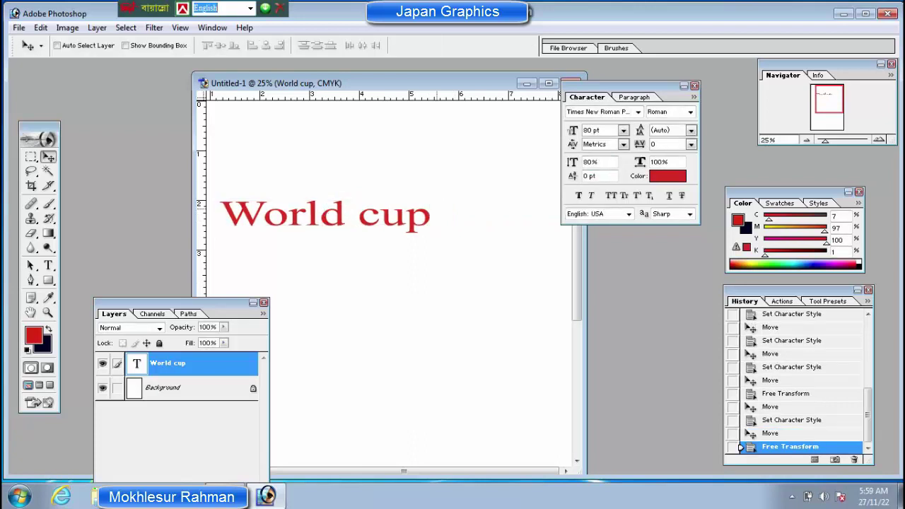
{"action": "left_click_drag", "start_coordinate": [360, 224], "coordinate": [405, 217]}
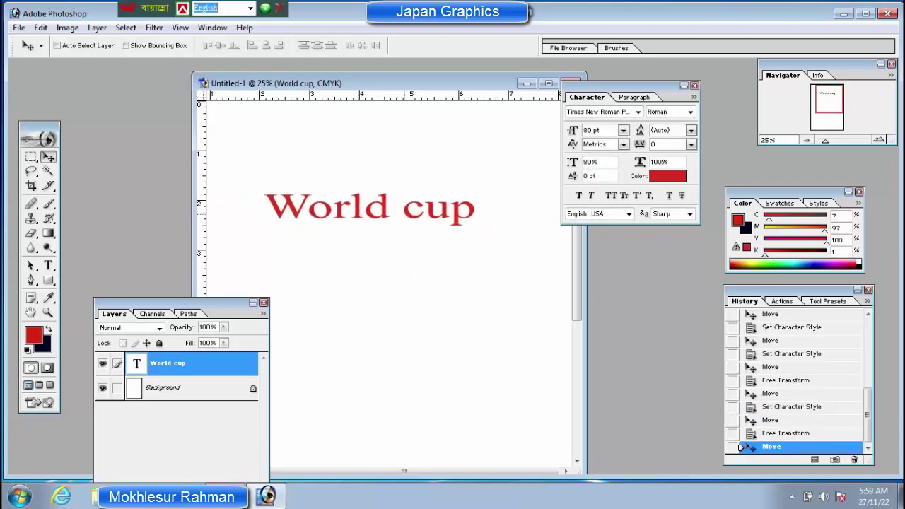
Set the "World cup" text's tracking to 50.
{"action": "left_click", "coordinate": [655, 144]}
{"action": "type", "text": "50"}
{"action": "key", "text": "Return"}
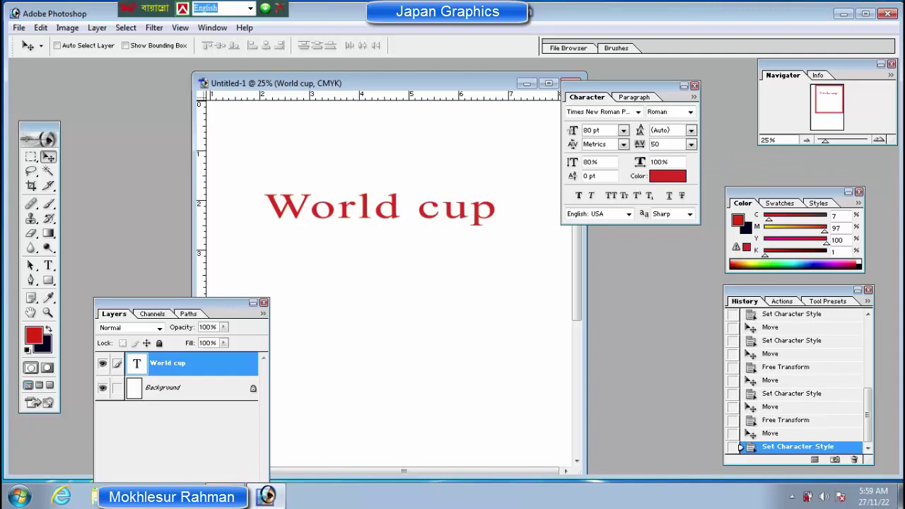